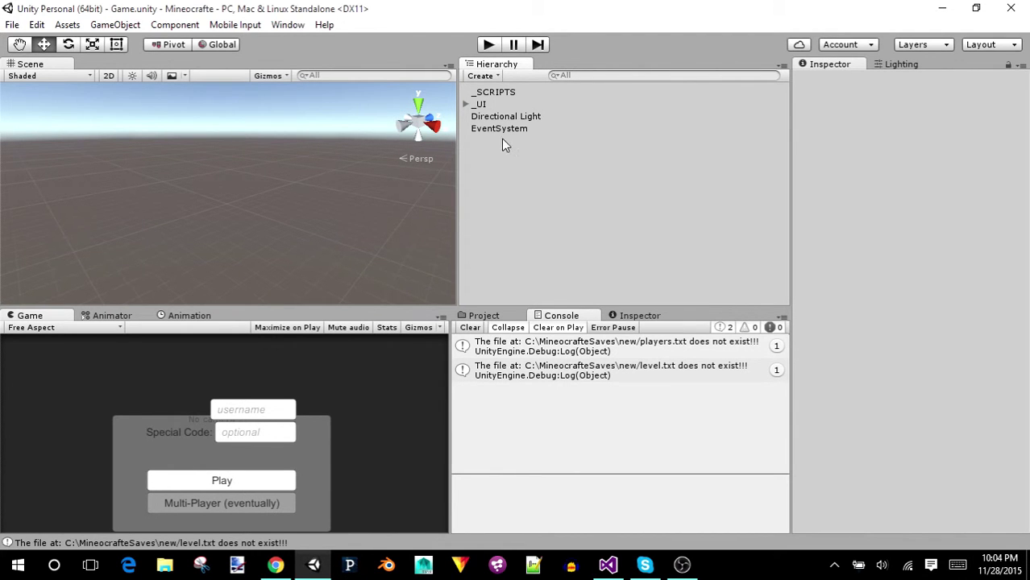
- Enable Maximize on Play and start the game in Play mode
{"action": "left_click", "coordinate": [291, 328]}
{"action": "left_click", "coordinate": [488, 44]}
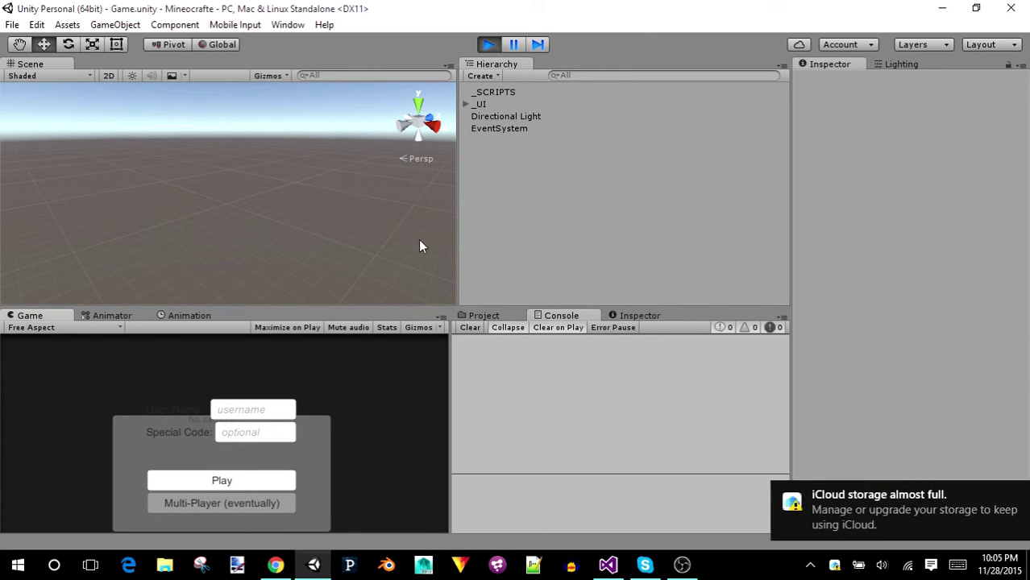
- Dismiss the storage notification and enter a player username in the login form
{"action": "left_click", "coordinate": [1015, 500]}
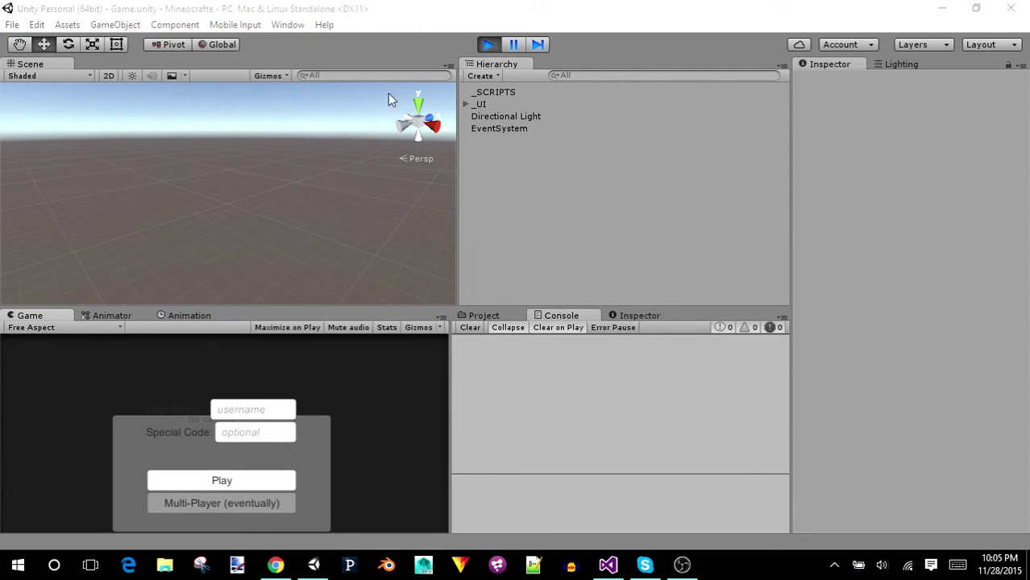
{"action": "left_click", "coordinate": [400, 16]}
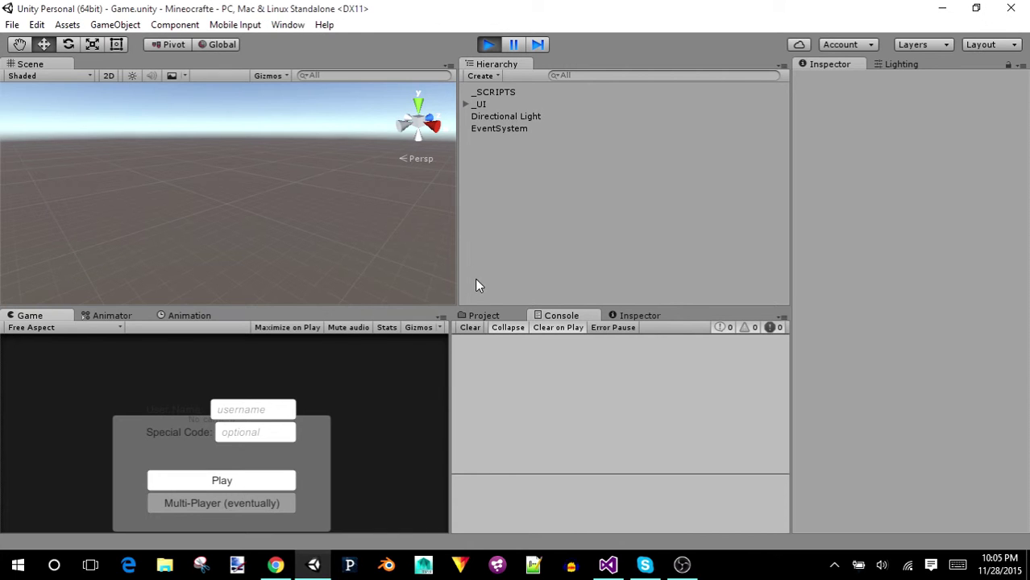
{"action": "left_click", "coordinate": [254, 410]}
{"action": "type", "text": "KKCoder"}
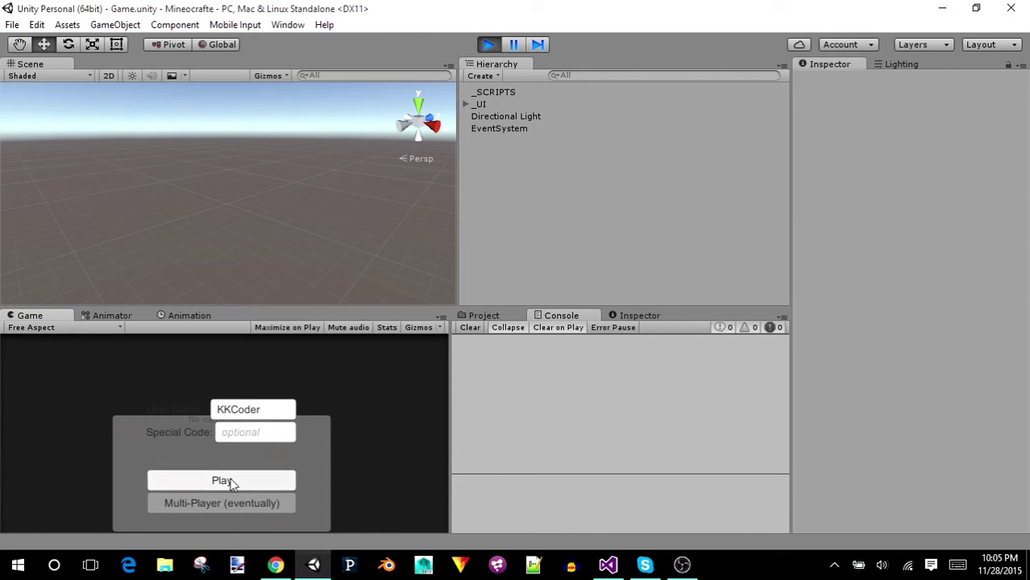
- Replace the default MyWorld name with 'cool' and load that world
{"action": "left_click", "coordinate": [231, 483]}
{"action": "left_click", "coordinate": [231, 464]}
{"action": "type", "text": "coo"}
{"action": "left_click", "coordinate": [229, 484]}
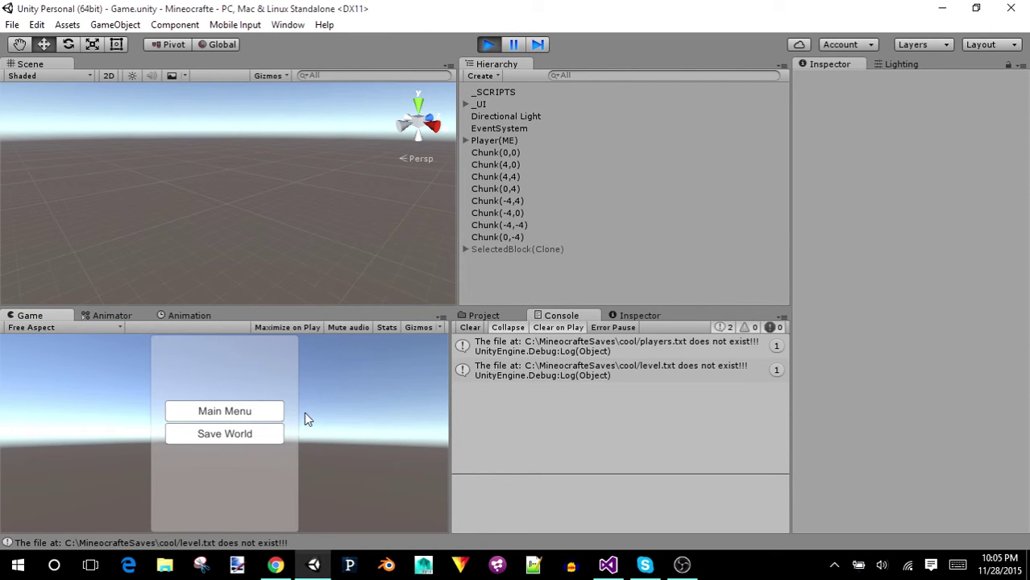
- Resume the game and walk to a spot overlooking the blue lake
{"action": "key", "text": "Escape"}
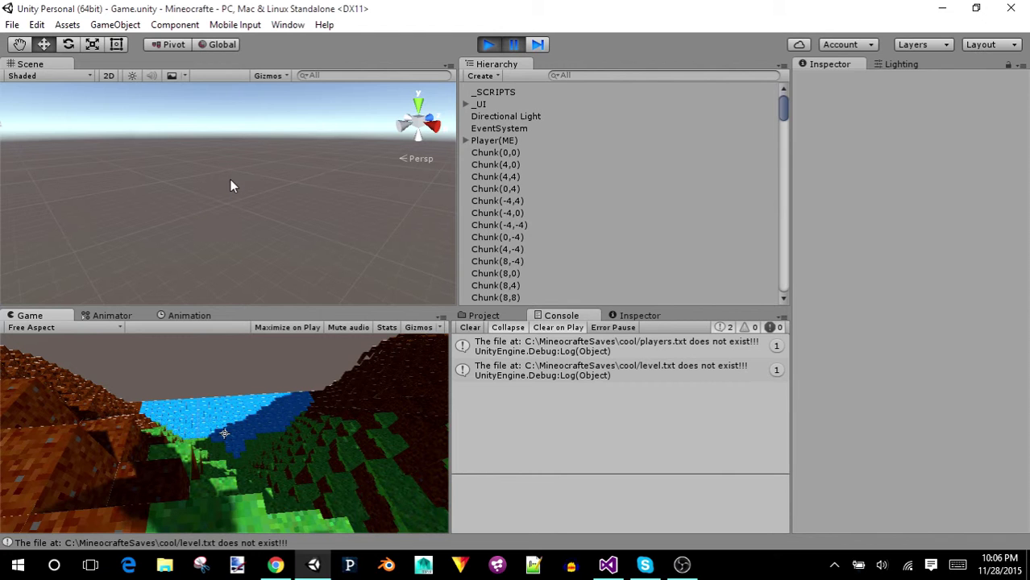
{"action": "right_click", "coordinate": [47, 61]}
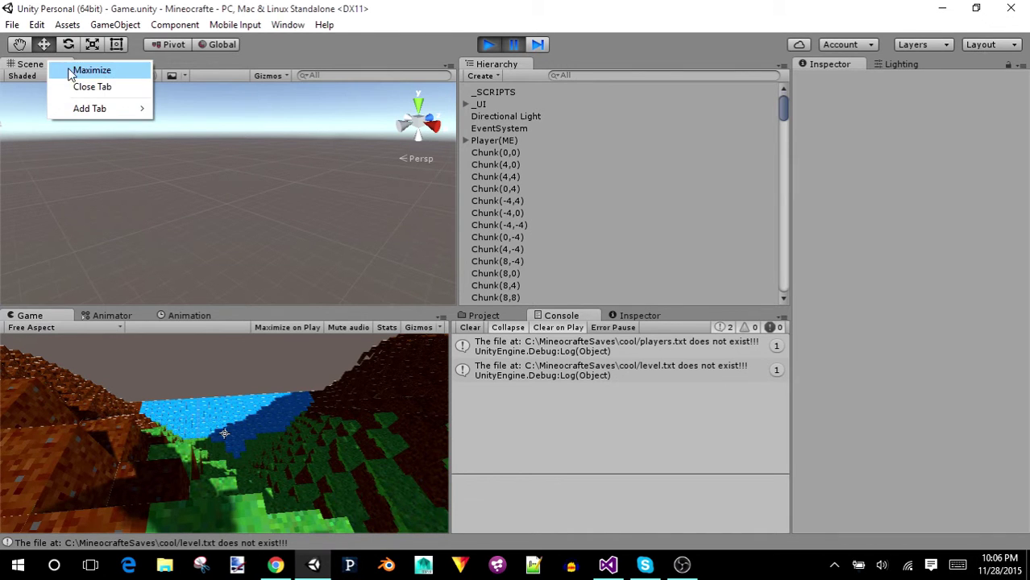
- Maximize the Scene view, frame Player(ME), and orbit out over the generated chunks
{"action": "left_click", "coordinate": [64, 71]}
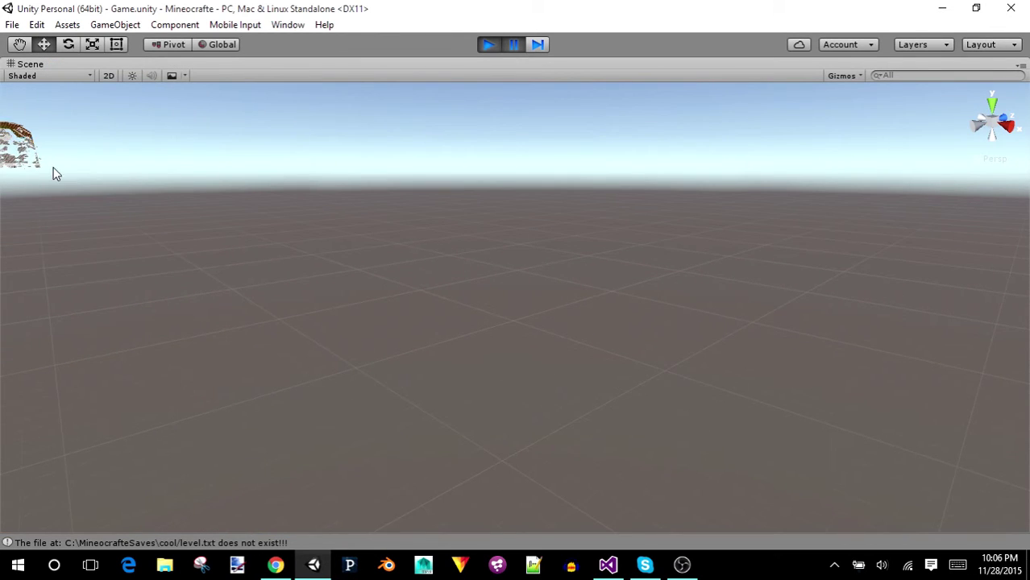
{"action": "right_click", "coordinate": [45, 64]}
{"action": "left_click", "coordinate": [71, 73]}
{"action": "double_click", "coordinate": [495, 138]}
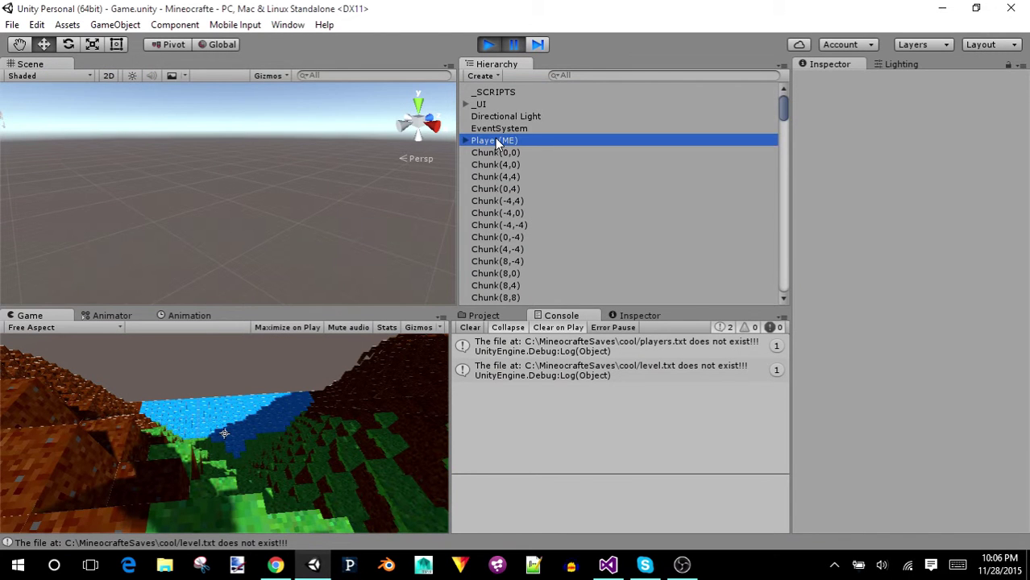
{"action": "right_click", "coordinate": [30, 63]}
{"action": "left_click", "coordinate": [70, 72]}
{"action": "mouse_move", "coordinate": [365, 307]}
{"action": "left_mouse_down", "text": "alt"}
{"action": "mouse_move", "coordinate": [455, 426]}
{"action": "mouse_move", "coordinate": [431, 244]}
{"action": "mouse_move", "coordinate": [564, 299]}
{"action": "mouse_move", "coordinate": [524, 378]}
{"action": "left_mouse_up", "text": "alt"}
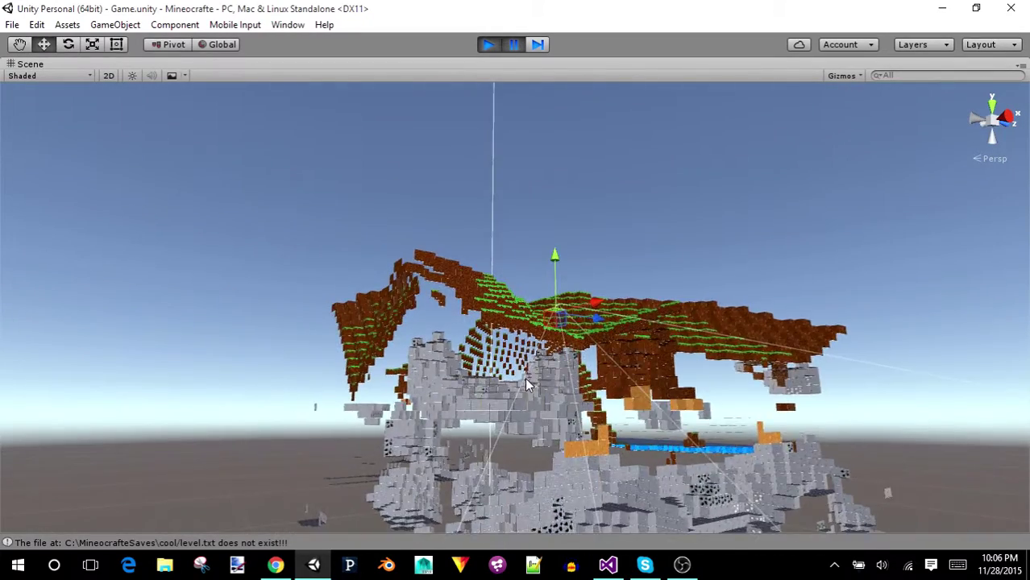
- Orbit beneath and above the terrain to view its stone underside
{"action": "scroll", "coordinate": [524, 378], "scroll_direction": "up", "scroll_amount": 5}
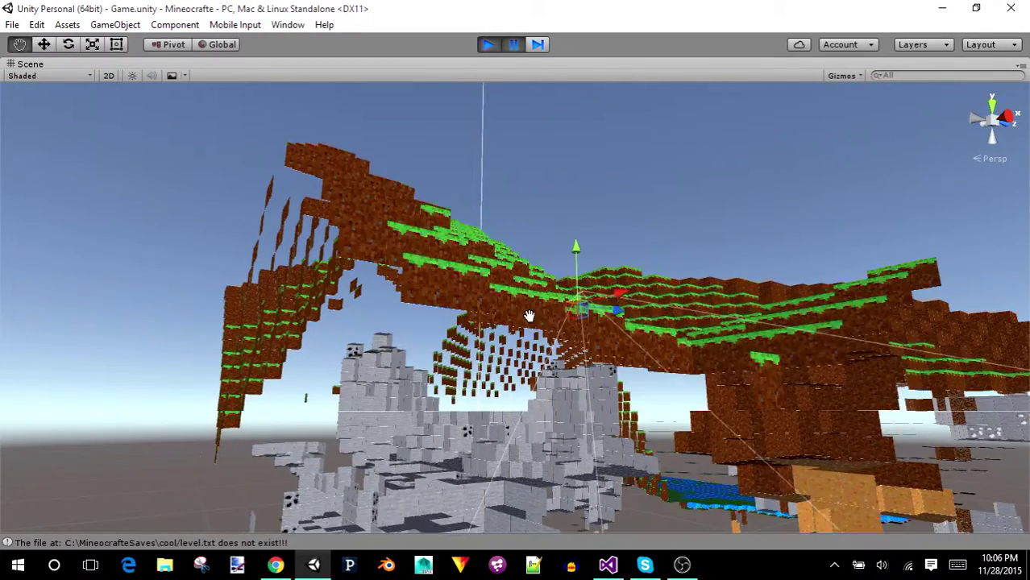
{"action": "left_click_drag", "start_coordinate": [528, 316], "coordinate": [574, 263], "text": "alt"}
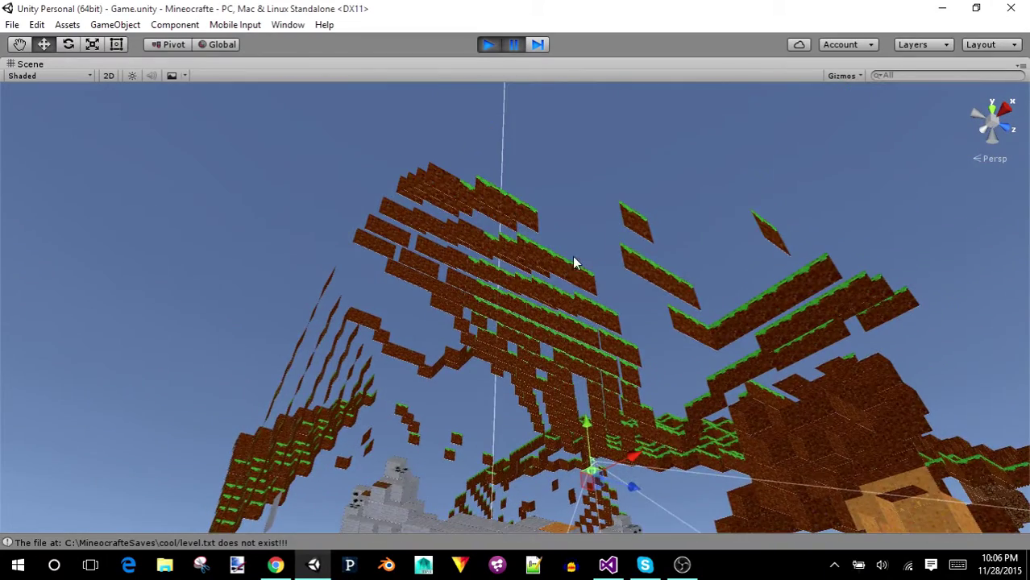
{"action": "mouse_move", "coordinate": [578, 345]}
{"action": "left_mouse_down", "text": "alt"}
{"action": "mouse_move", "coordinate": [673, 375]}
{"action": "mouse_move", "coordinate": [567, 376]}
{"action": "mouse_move", "coordinate": [593, 369]}
{"action": "left_mouse_up", "text": "alt"}
{"action": "mouse_move", "coordinate": [521, 374]}
{"action": "left_mouse_down", "text": "alt"}
{"action": "mouse_move", "coordinate": [687, 337]}
{"action": "mouse_move", "coordinate": [722, 390]}
{"action": "mouse_move", "coordinate": [632, 337]}
{"action": "left_mouse_up", "text": "alt"}
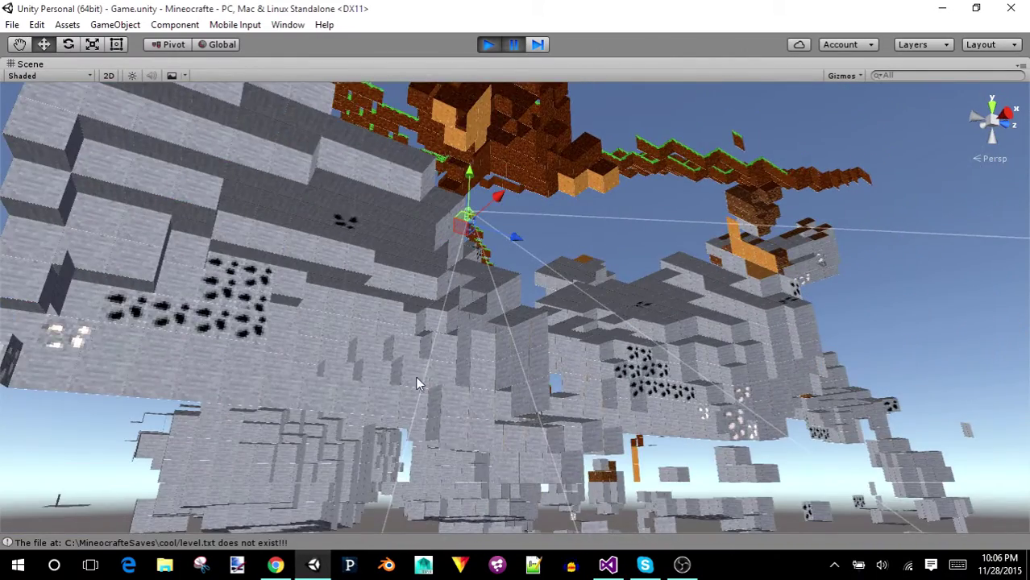
{"action": "mouse_move", "coordinate": [416, 384]}
{"action": "left_mouse_down", "text": "alt"}
{"action": "mouse_move", "coordinate": [743, 298]}
{"action": "mouse_move", "coordinate": [627, 259]}
{"action": "left_mouse_up", "text": "alt"}
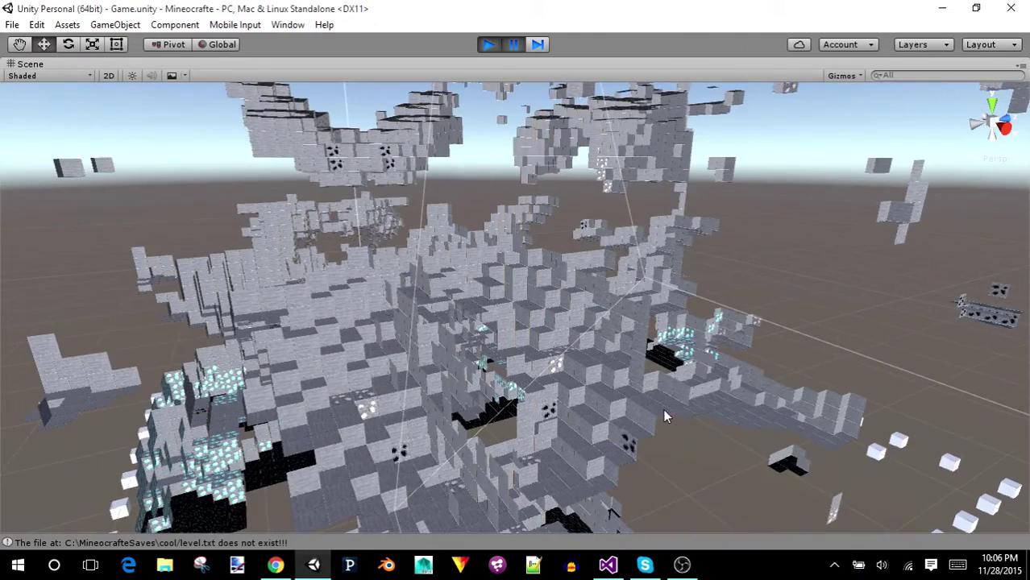
{"action": "scroll", "coordinate": [663, 415], "scroll_direction": "up", "scroll_amount": 3}
{"action": "left_click_drag", "start_coordinate": [664, 415], "coordinate": [703, 307], "text": "alt"}
- Pan across the stone layers and zoom in close on the diamond-ore blocks
{"action": "middle_click_drag", "start_coordinate": [632, 335], "coordinate": [272, 357]}
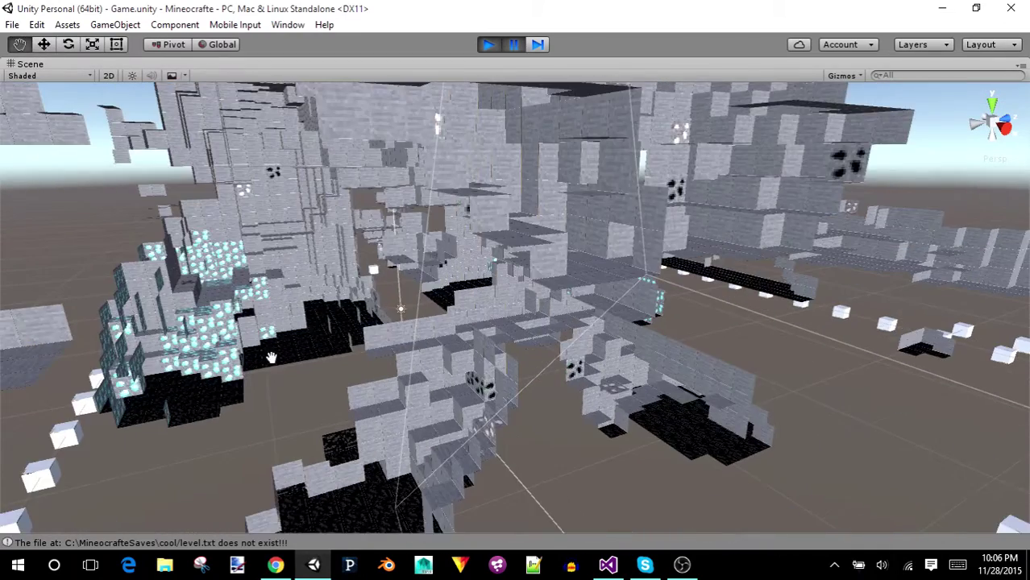
{"action": "scroll", "coordinate": [271, 356], "scroll_direction": "up", "scroll_amount": 5}
{"action": "left_click_drag", "start_coordinate": [271, 356], "coordinate": [473, 329], "text": "alt"}
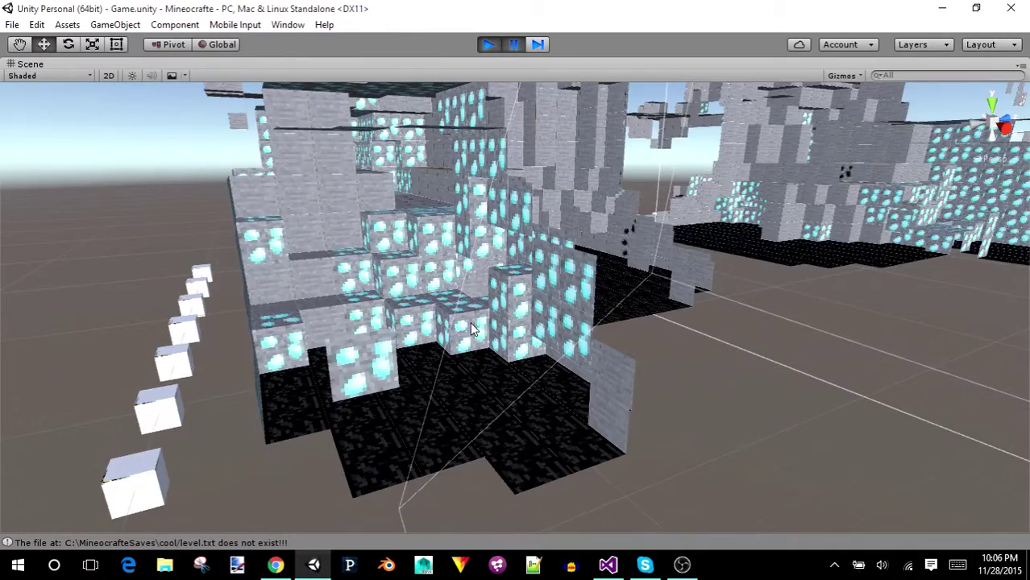
{"action": "scroll", "coordinate": [513, 354], "scroll_direction": "up", "scroll_amount": 5}
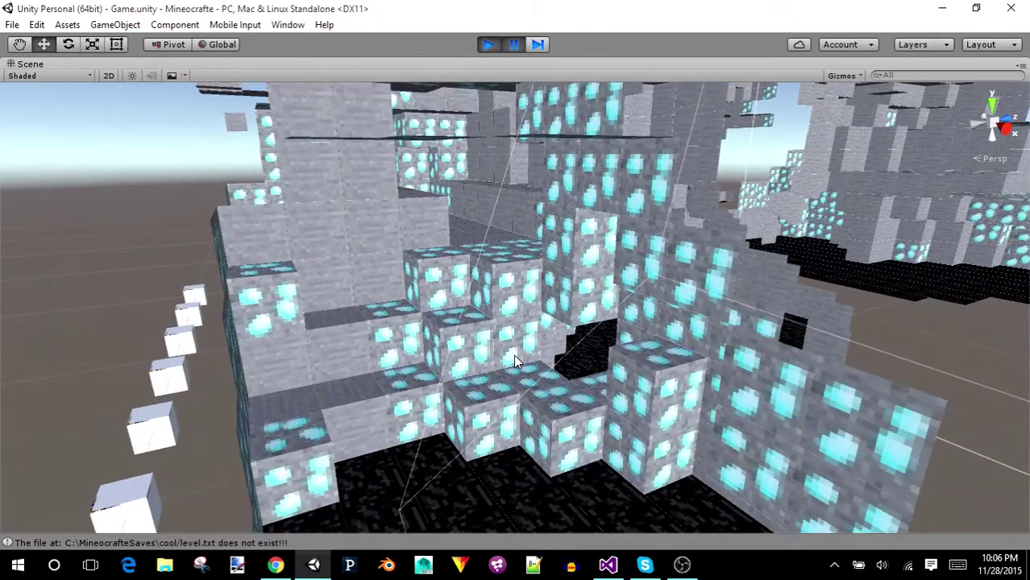
{"action": "scroll", "coordinate": [513, 355], "scroll_direction": "up", "scroll_amount": 2}
{"action": "scroll", "coordinate": [513, 354], "scroll_direction": "up", "scroll_amount": 2}
{"action": "scroll", "coordinate": [513, 354], "scroll_direction": "up", "scroll_amount": 2}
{"action": "scroll", "coordinate": [515, 356], "scroll_direction": "up", "scroll_amount": 2}
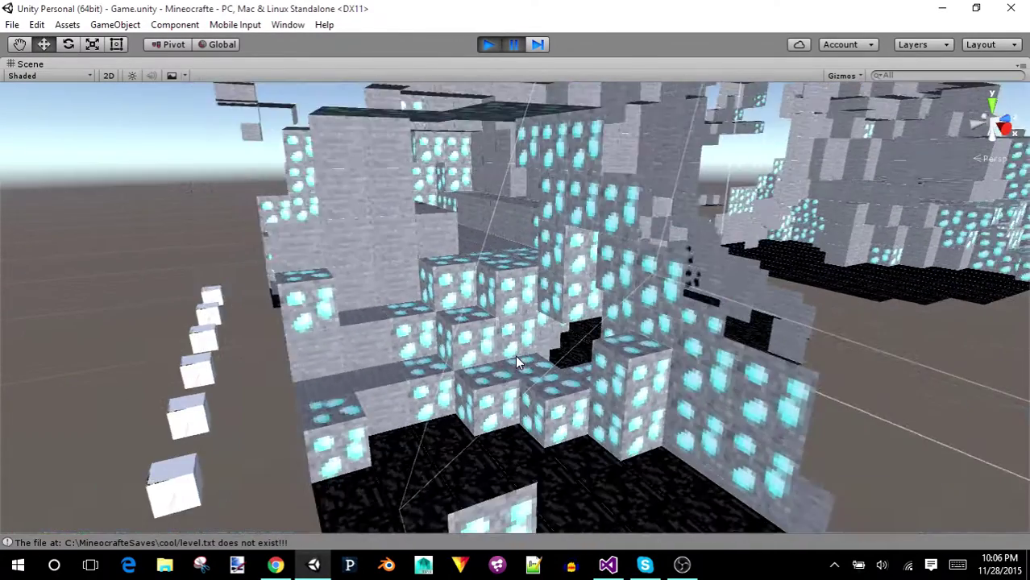
{"action": "scroll", "coordinate": [515, 356], "scroll_direction": "up", "scroll_amount": 2}
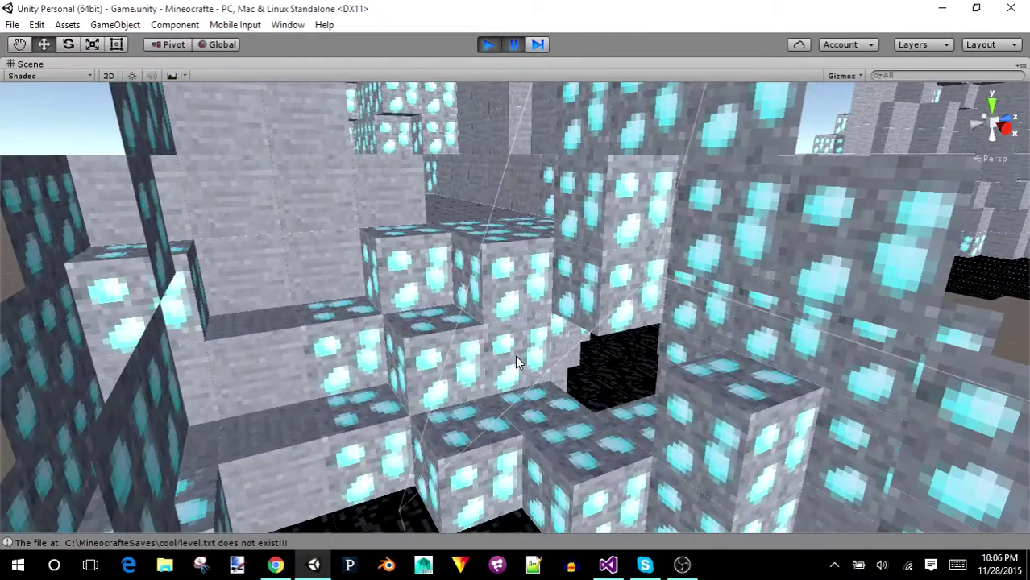
{"action": "scroll", "coordinate": [516, 361], "scroll_direction": "down", "scroll_amount": 3}
{"action": "scroll", "coordinate": [516, 362], "scroll_direction": "down", "scroll_amount": 3}
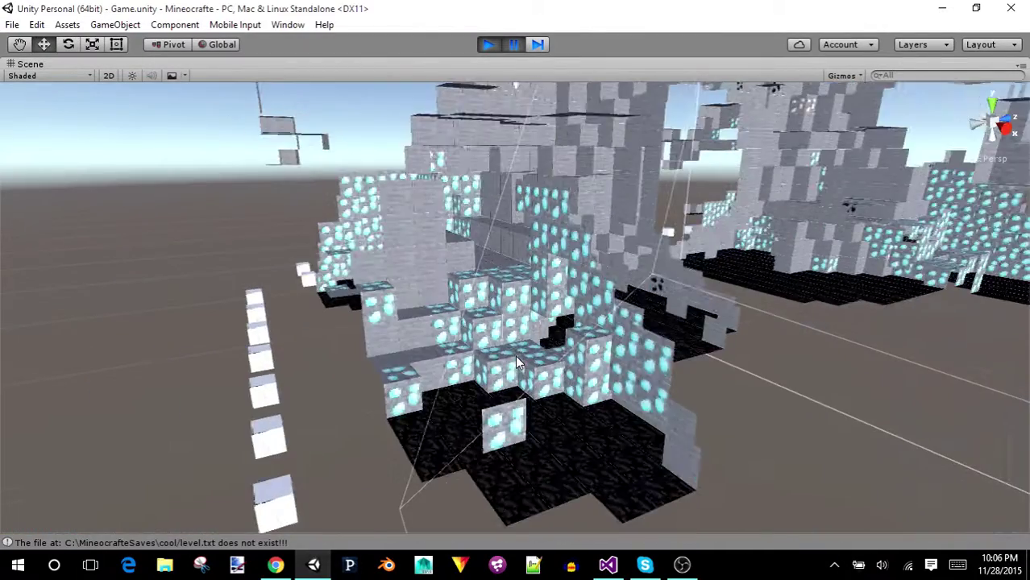
{"action": "scroll", "coordinate": [516, 362], "scroll_direction": "down", "scroll_amount": 3}
{"action": "scroll", "coordinate": [516, 362], "scroll_direction": "down", "scroll_amount": 2}
{"action": "scroll", "coordinate": [516, 362], "scroll_direction": "up", "scroll_amount": 2}
{"action": "scroll", "coordinate": [516, 362], "scroll_direction": "up", "scroll_amount": 2}
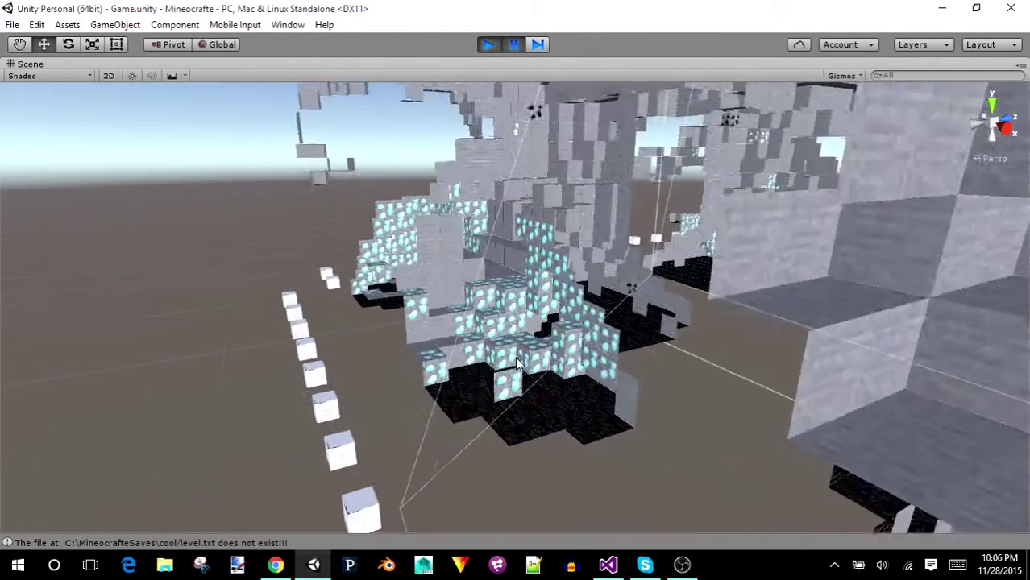
{"action": "scroll", "coordinate": [517, 362], "scroll_direction": "up", "scroll_amount": 2}
{"action": "scroll", "coordinate": [516, 361], "scroll_direction": "up", "scroll_amount": 3}
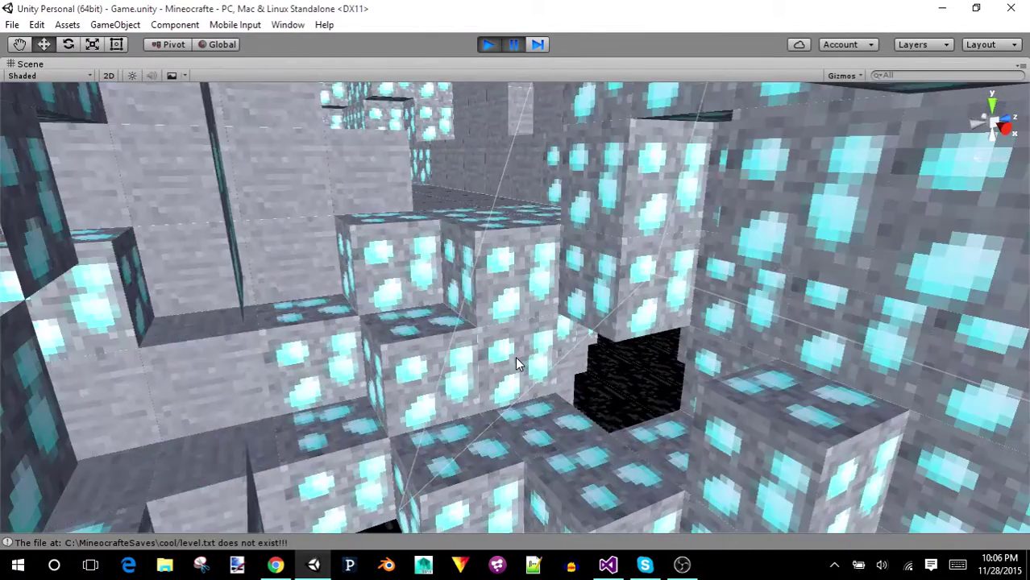
{"action": "scroll", "coordinate": [517, 363], "scroll_direction": "up", "scroll_amount": 2}
{"action": "scroll", "coordinate": [516, 363], "scroll_direction": "up", "scroll_amount": 2}
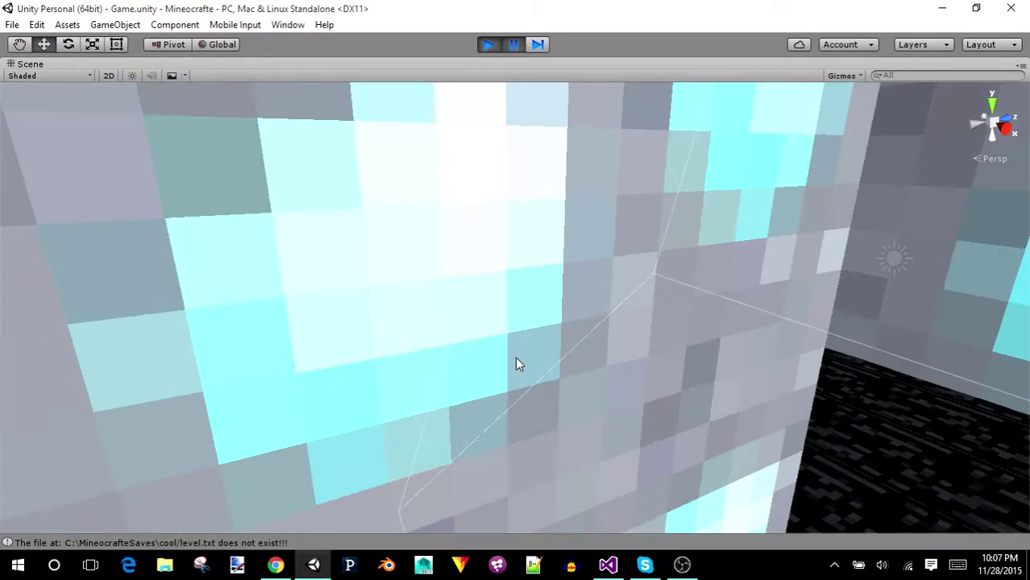
{"action": "scroll", "coordinate": [516, 363], "scroll_direction": "down", "scroll_amount": 1}
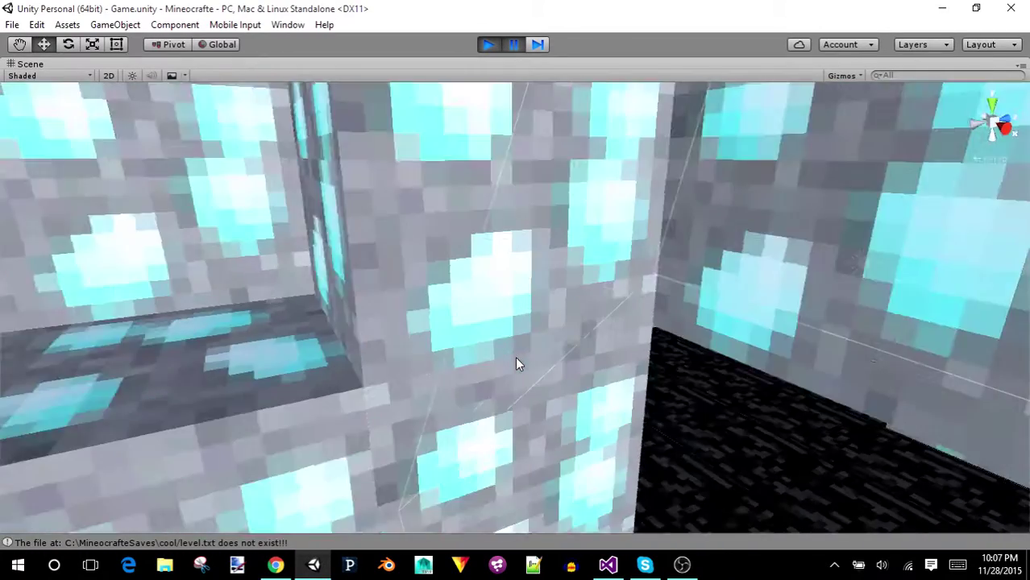
{"action": "scroll", "coordinate": [517, 364], "scroll_direction": "up", "scroll_amount": 2}
{"action": "scroll", "coordinate": [516, 364], "scroll_direction": "down", "scroll_amount": 2}
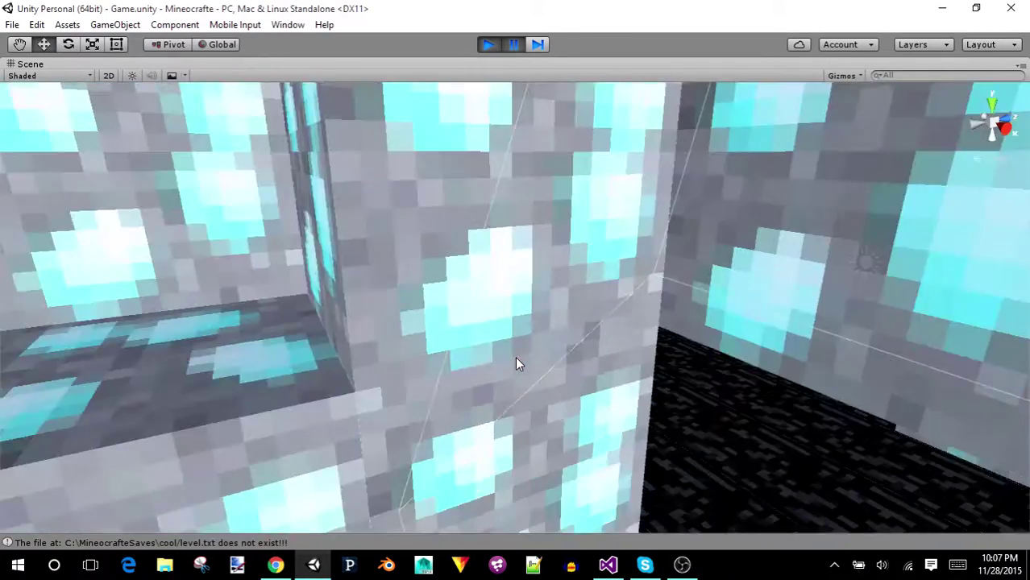
{"action": "scroll", "coordinate": [517, 364], "scroll_direction": "down", "scroll_amount": 2}
{"action": "scroll", "coordinate": [516, 364], "scroll_direction": "up", "scroll_amount": 2}
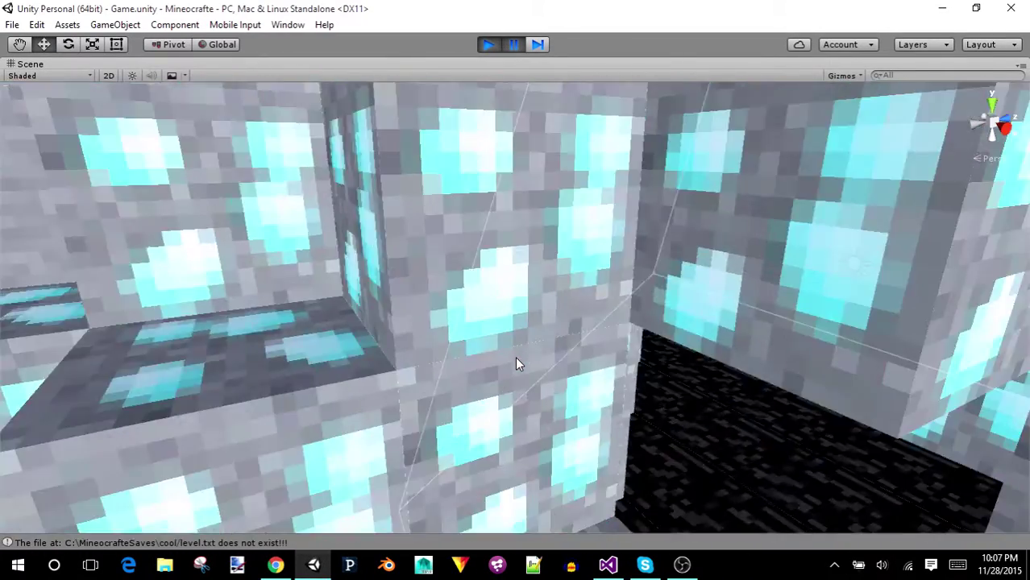
{"action": "scroll", "coordinate": [516, 364], "scroll_direction": "down", "scroll_amount": 2}
{"action": "scroll", "coordinate": [517, 362], "scroll_direction": "down", "scroll_amount": 2}
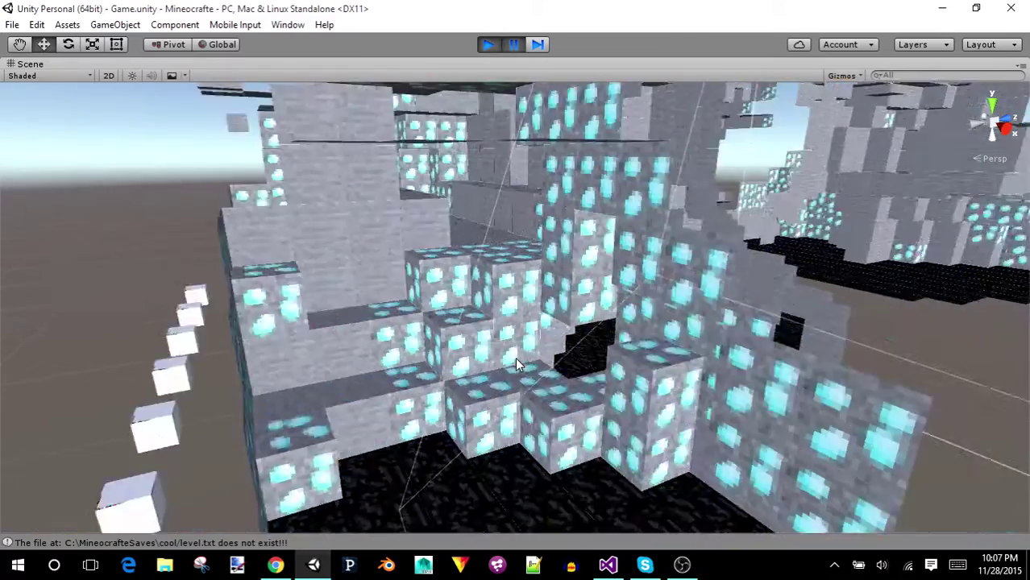
{"action": "scroll", "coordinate": [516, 362], "scroll_direction": "down", "scroll_amount": 2}
{"action": "scroll", "coordinate": [522, 361], "scroll_direction": "down", "scroll_amount": 2}
{"action": "scroll", "coordinate": [534, 351], "scroll_direction": "down", "scroll_amount": 2}
- Move in for a closer look at the stone block structure
{"action": "mouse_move", "coordinate": [534, 351]}
{"action": "left_mouse_down"}
{"action": "mouse_move", "coordinate": [442, 380]}
{"action": "mouse_move", "coordinate": [575, 326]}
{"action": "left_mouse_up"}
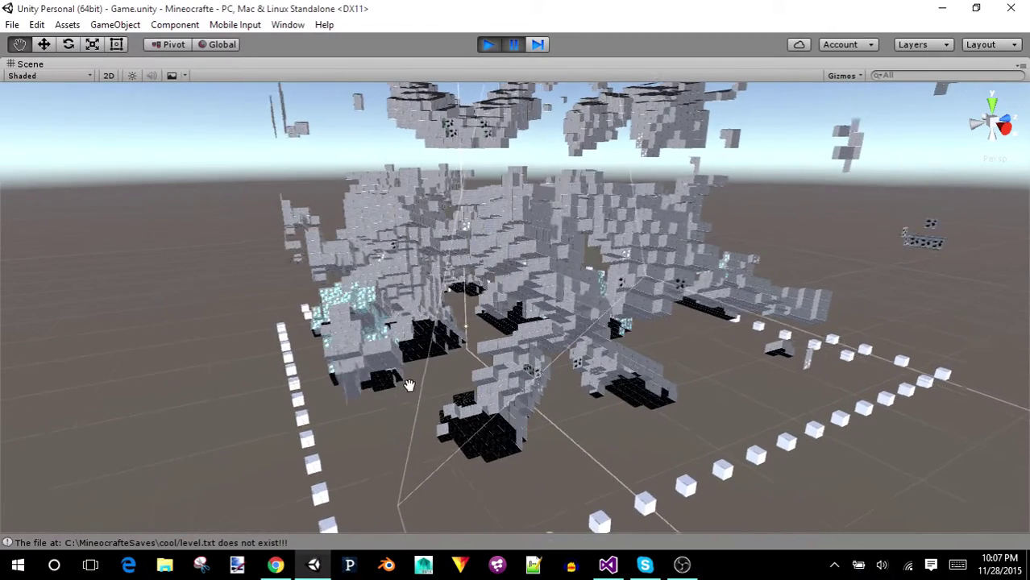
{"action": "scroll", "coordinate": [575, 326], "scroll_direction": "up", "scroll_amount": 3}
{"action": "scroll", "coordinate": [576, 327], "scroll_direction": "up", "scroll_amount": 2}
{"action": "mouse_move", "coordinate": [575, 326]}
{"action": "left_mouse_down"}
{"action": "mouse_move", "coordinate": [487, 353]}
{"action": "mouse_move", "coordinate": [496, 380]}
{"action": "left_mouse_up"}
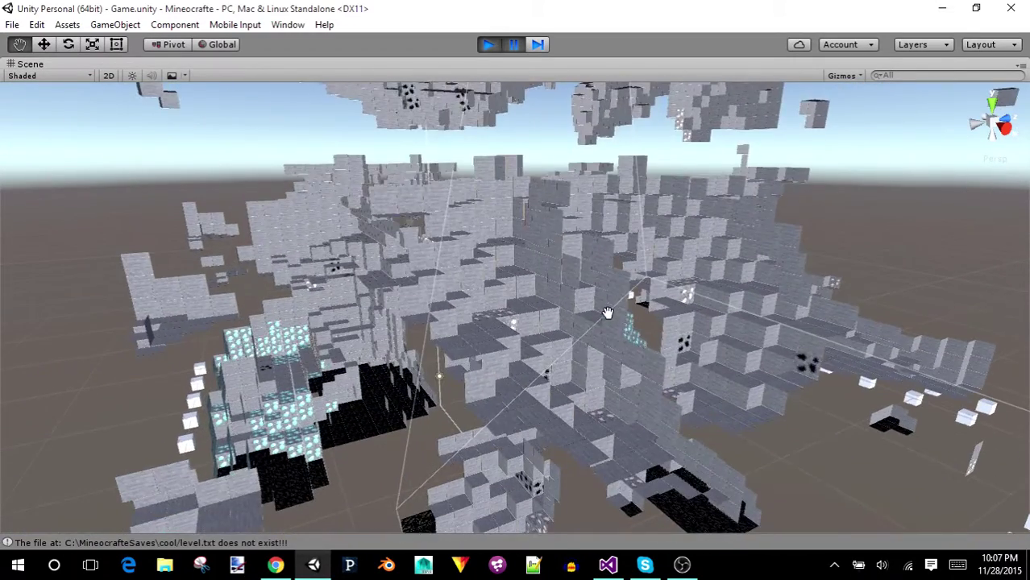
{"action": "right_click_drag", "start_coordinate": [496, 380], "coordinate": [493, 399]}
{"action": "scroll", "coordinate": [529, 397], "scroll_direction": "up", "scroll_amount": 3}
{"action": "scroll", "coordinate": [529, 397], "scroll_direction": "up", "scroll_amount": 3}
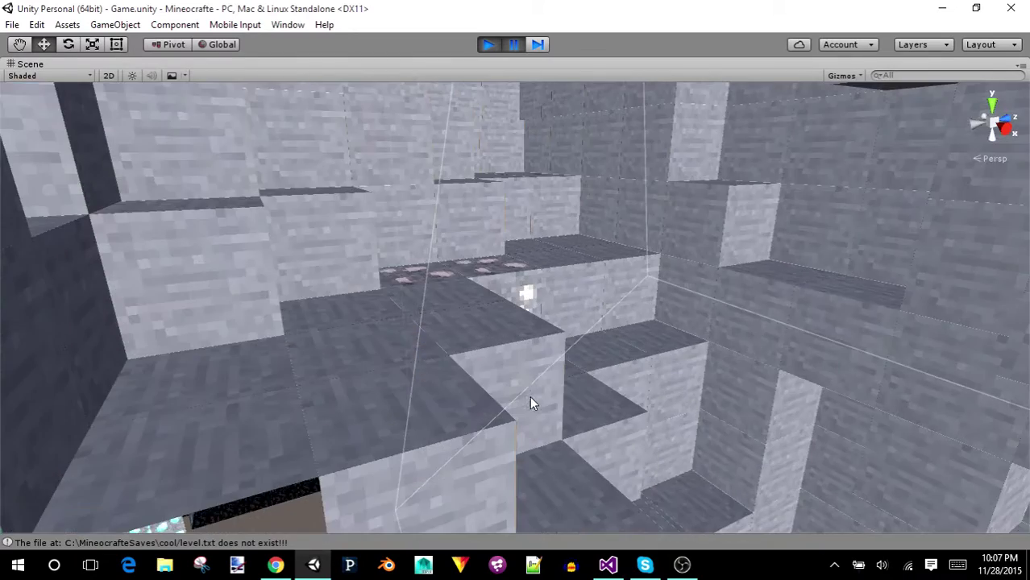
{"action": "left_click_drag", "start_coordinate": [510, 347], "coordinate": [497, 319]}
{"action": "scroll", "coordinate": [495, 314], "scroll_direction": "down", "scroll_amount": 5}
{"action": "scroll", "coordinate": [496, 314], "scroll_direction": "down", "scroll_amount": 5}
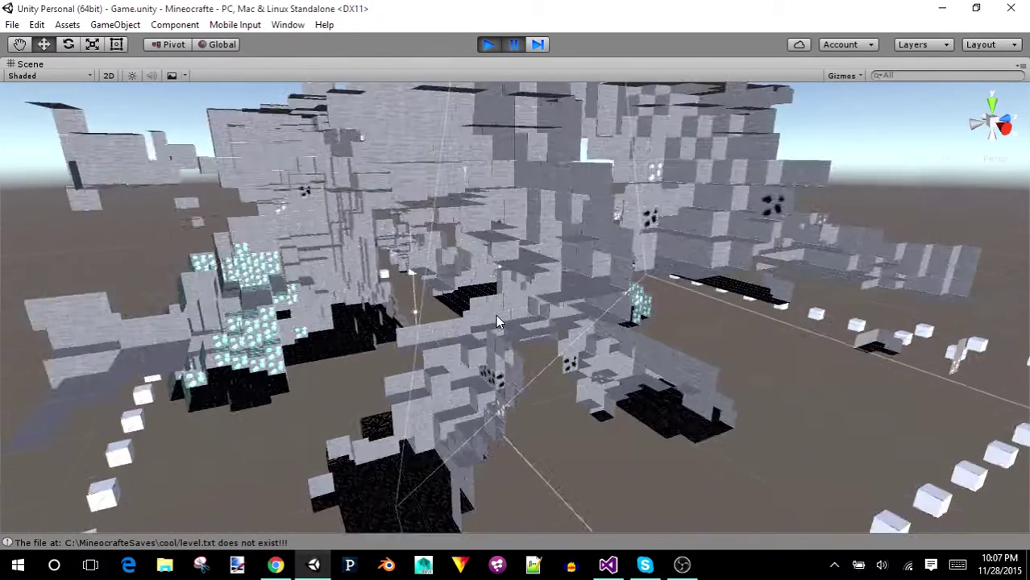
- Pause the game and look around the world's stone and ore layers
{"action": "left_click", "coordinate": [516, 47]}
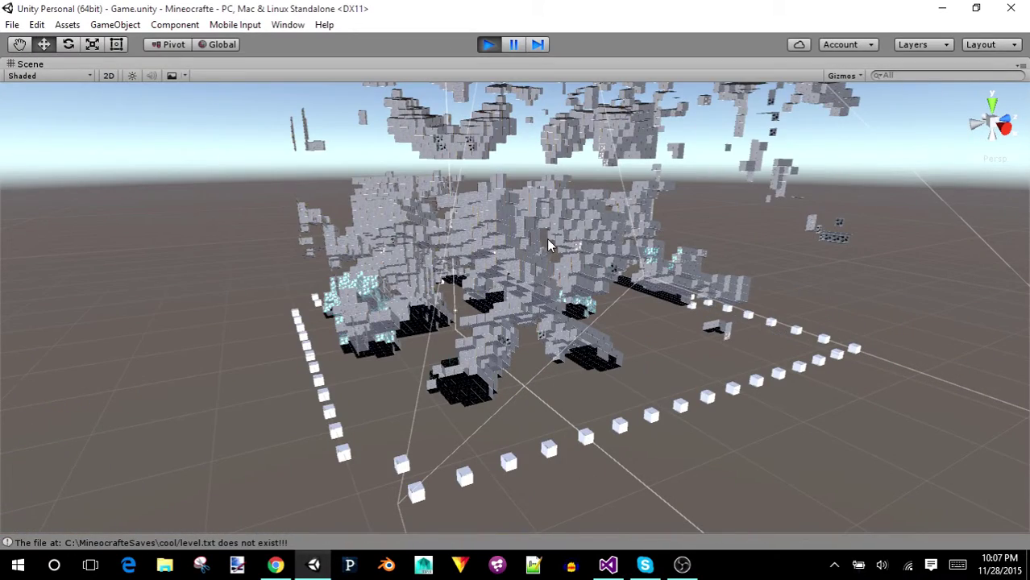
{"action": "scroll", "coordinate": [616, 292], "scroll_direction": "down", "scroll_amount": 2}
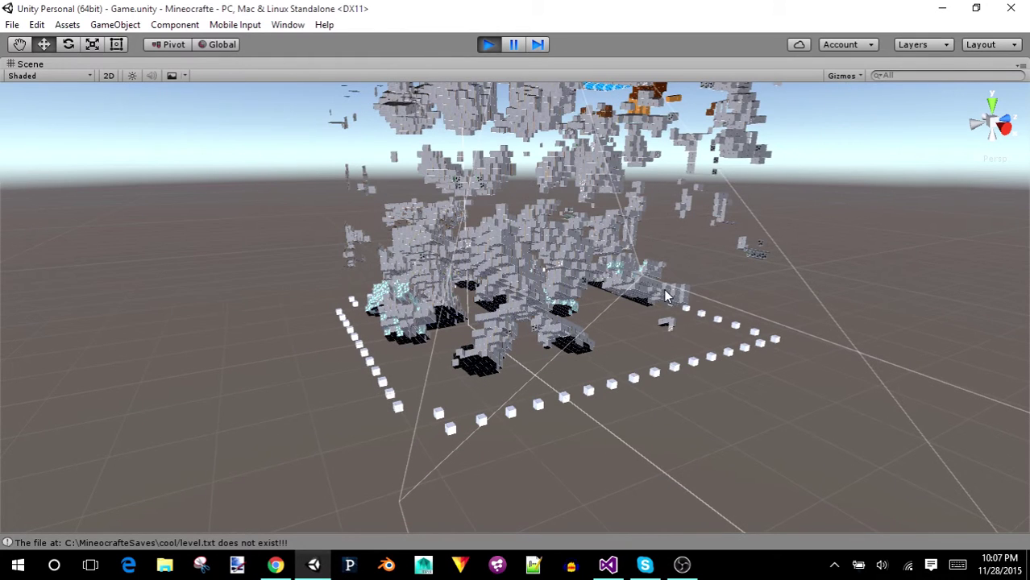
{"action": "middle_click_drag", "start_coordinate": [666, 298], "coordinate": [687, 288]}
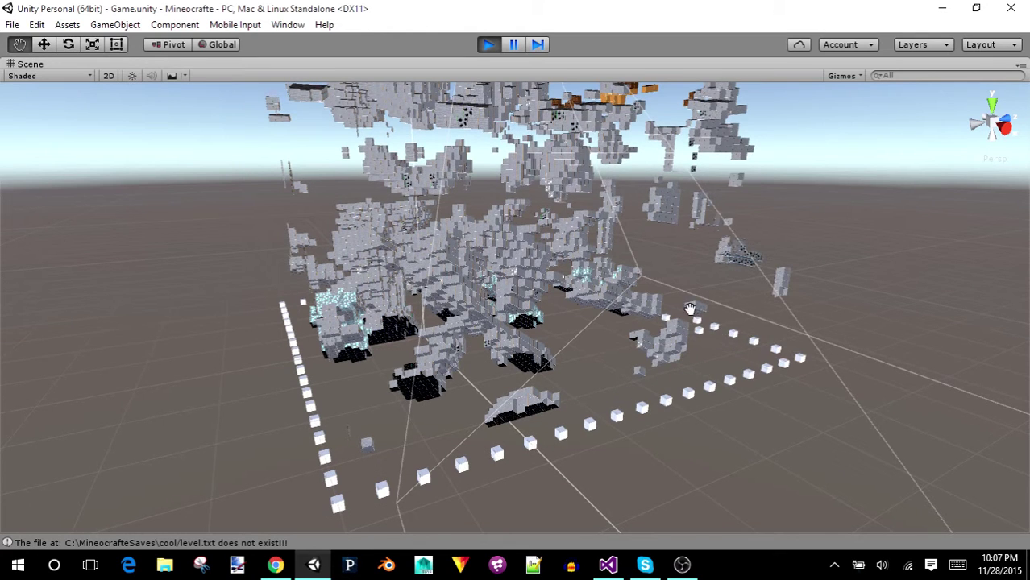
{"action": "scroll", "coordinate": [707, 382], "scroll_direction": "up", "scroll_amount": 1}
{"action": "mouse_move", "coordinate": [574, 310]}
{"action": "right_mouse_down"}
{"action": "mouse_move", "coordinate": [644, 319]}
{"action": "mouse_move", "coordinate": [162, 440]}
{"action": "right_mouse_up"}
{"action": "mouse_move", "coordinate": [316, 427]}
{"action": "right_mouse_down"}
{"action": "mouse_move", "coordinate": [317, 338]}
{"action": "mouse_move", "coordinate": [314, 357]}
{"action": "right_mouse_up"}
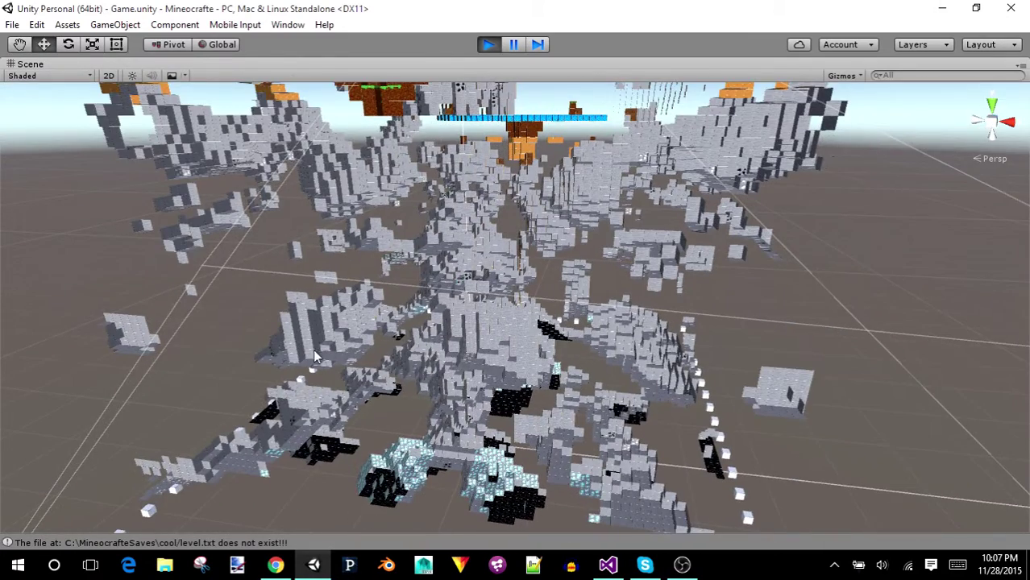
{"action": "left_click_drag", "start_coordinate": [347, 350], "coordinate": [520, 352]}
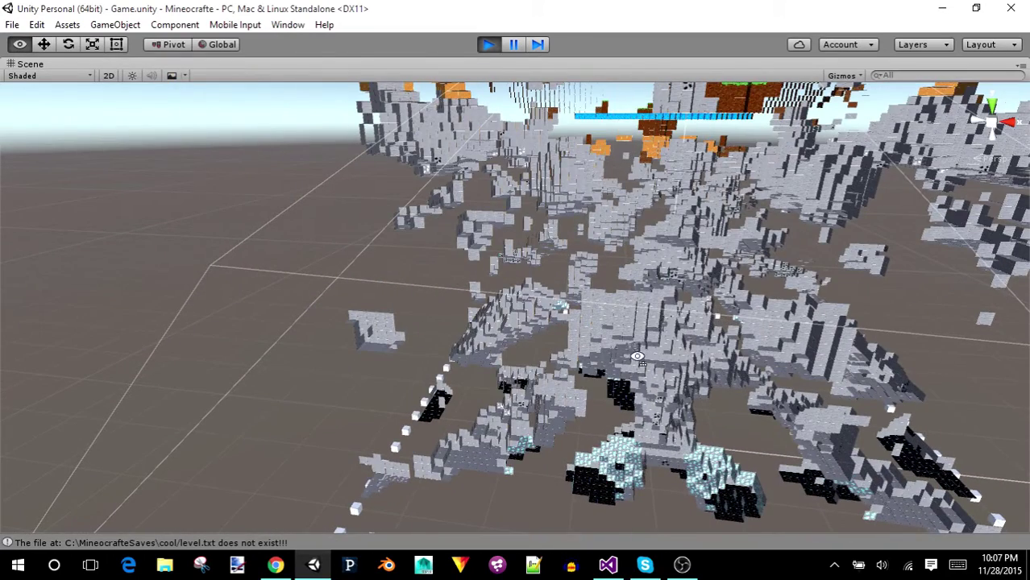
{"action": "left_click_drag", "start_coordinate": [637, 356], "coordinate": [645, 371], "text": "alt"}
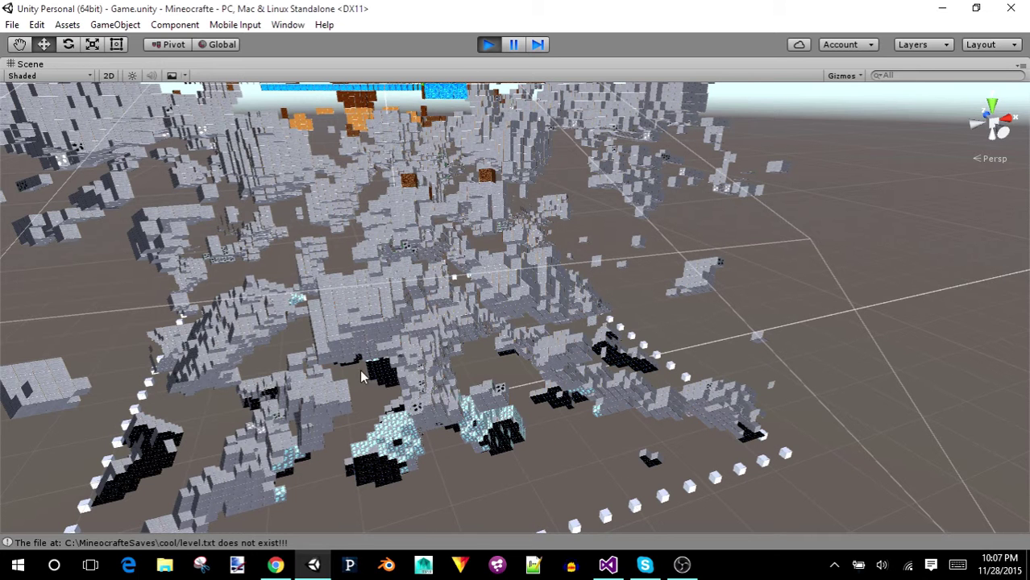
{"action": "middle_click_drag", "start_coordinate": [485, 398], "coordinate": [521, 376]}
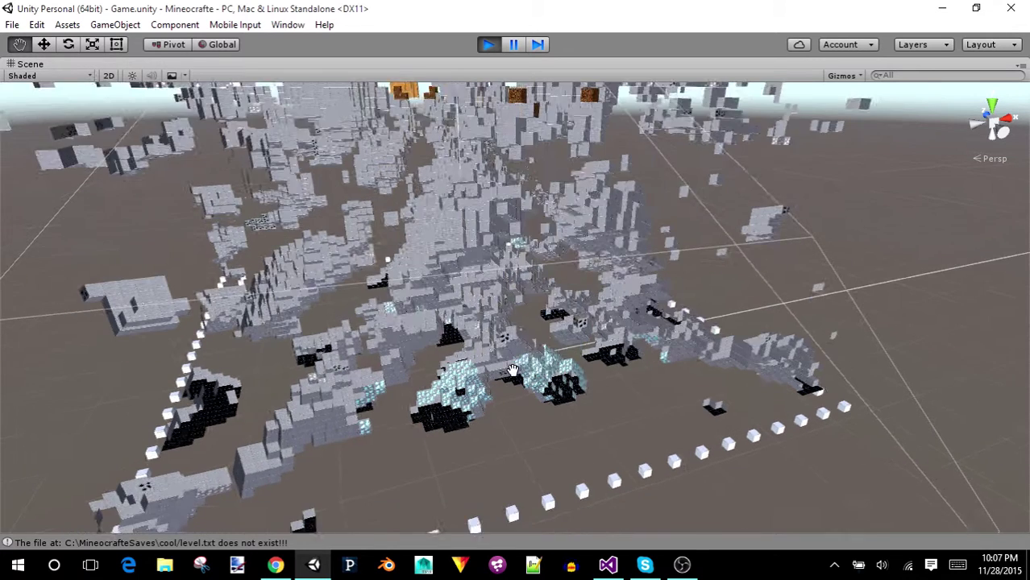
{"action": "scroll", "coordinate": [532, 378], "scroll_direction": "up", "scroll_amount": 2}
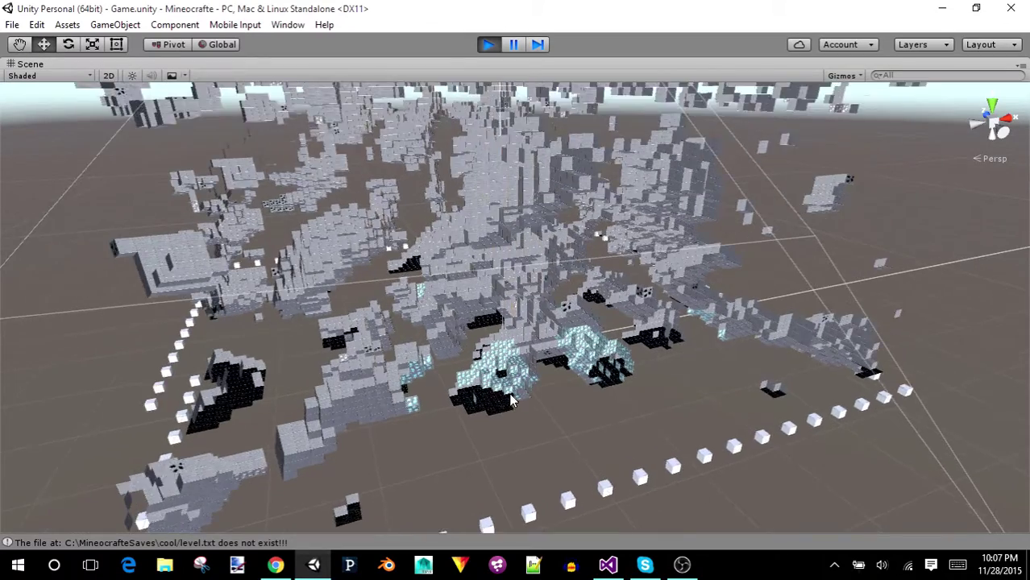
{"action": "scroll", "coordinate": [522, 407], "scroll_direction": "up", "scroll_amount": 3}
{"action": "scroll", "coordinate": [522, 407], "scroll_direction": "up", "scroll_amount": 2}
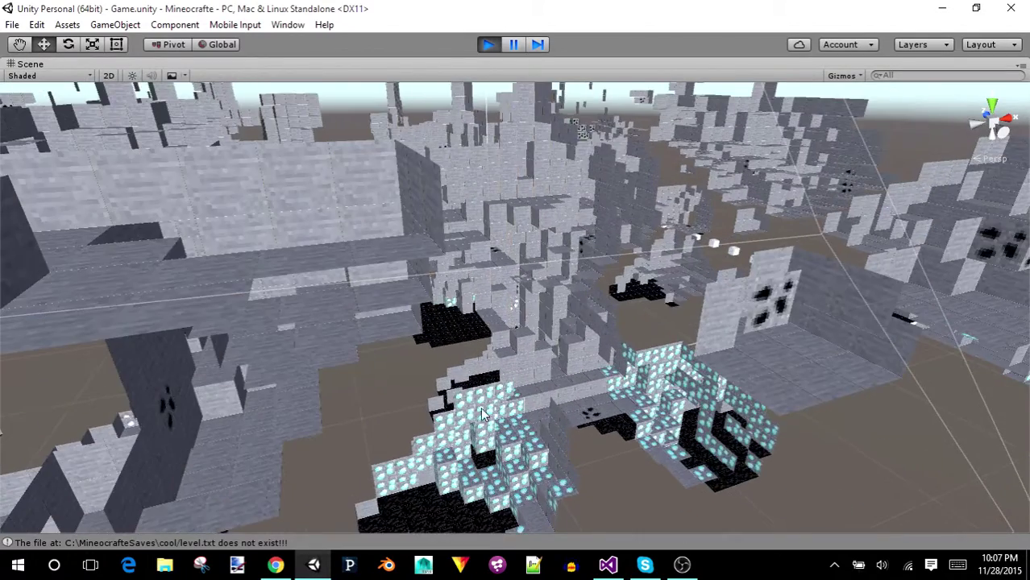
{"action": "scroll", "coordinate": [483, 414], "scroll_direction": "down", "scroll_amount": 5}
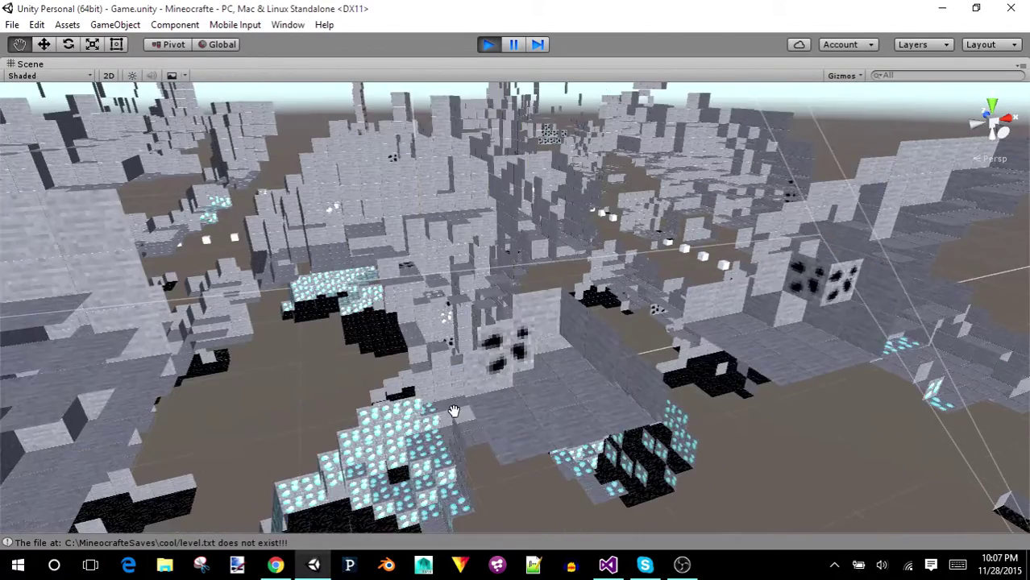
{"action": "scroll", "coordinate": [446, 387], "scroll_direction": "down", "scroll_amount": 3}
{"action": "scroll", "coordinate": [428, 340], "scroll_direction": "down", "scroll_amount": 5}
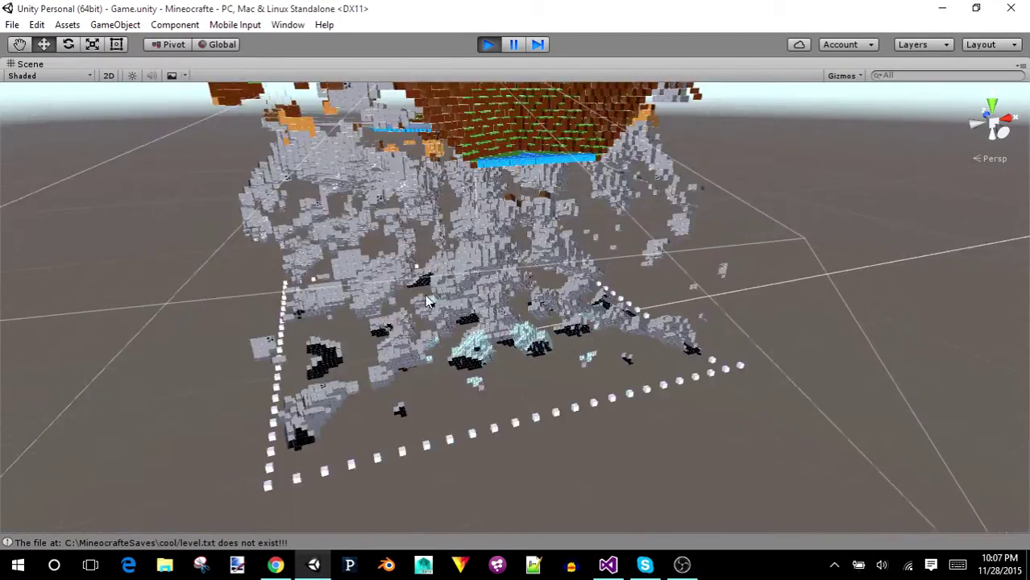
{"action": "mouse_move", "coordinate": [424, 294]}
{"action": "left_mouse_down", "text": "alt"}
{"action": "mouse_move", "coordinate": [463, 306]}
{"action": "mouse_move", "coordinate": [502, 254]}
{"action": "mouse_move", "coordinate": [499, 265]}
{"action": "left_mouse_up", "text": "alt"}
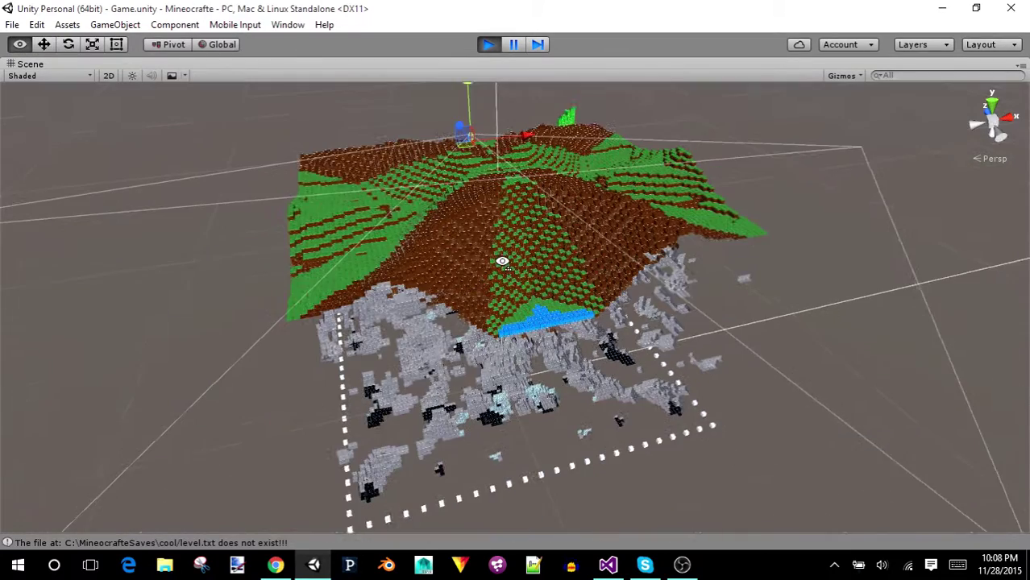
{"action": "middle_click_drag", "start_coordinate": [499, 264], "coordinate": [524, 184]}
{"action": "middle_click_drag", "start_coordinate": [514, 230], "coordinate": [508, 286]}
{"action": "mouse_move", "coordinate": [508, 286]}
{"action": "left_mouse_down", "text": "alt"}
{"action": "mouse_move", "coordinate": [490, 306]}
{"action": "mouse_move", "coordinate": [467, 301]}
{"action": "left_mouse_up", "text": "alt"}
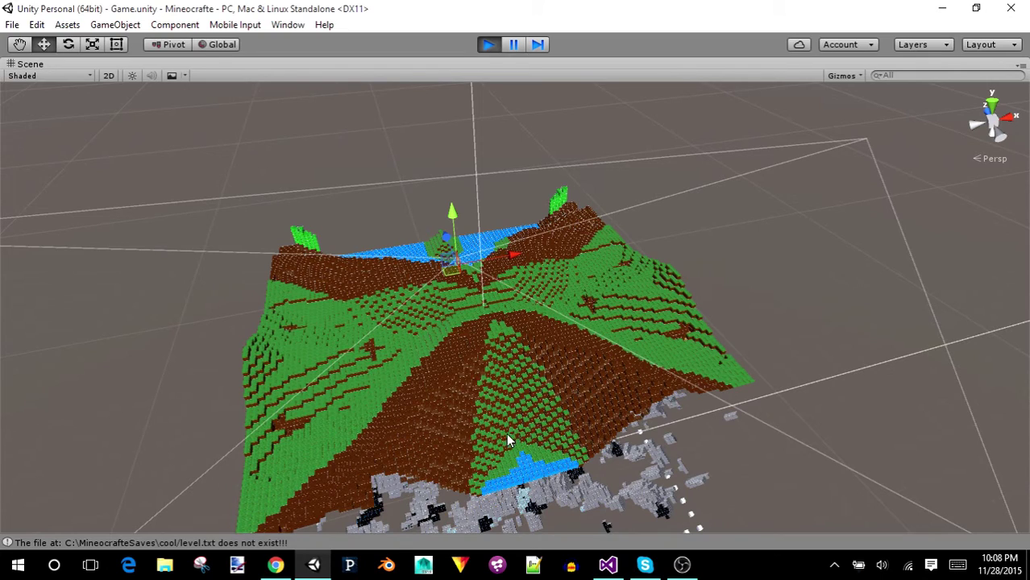
{"action": "middle_click_drag", "start_coordinate": [504, 431], "coordinate": [523, 221]}
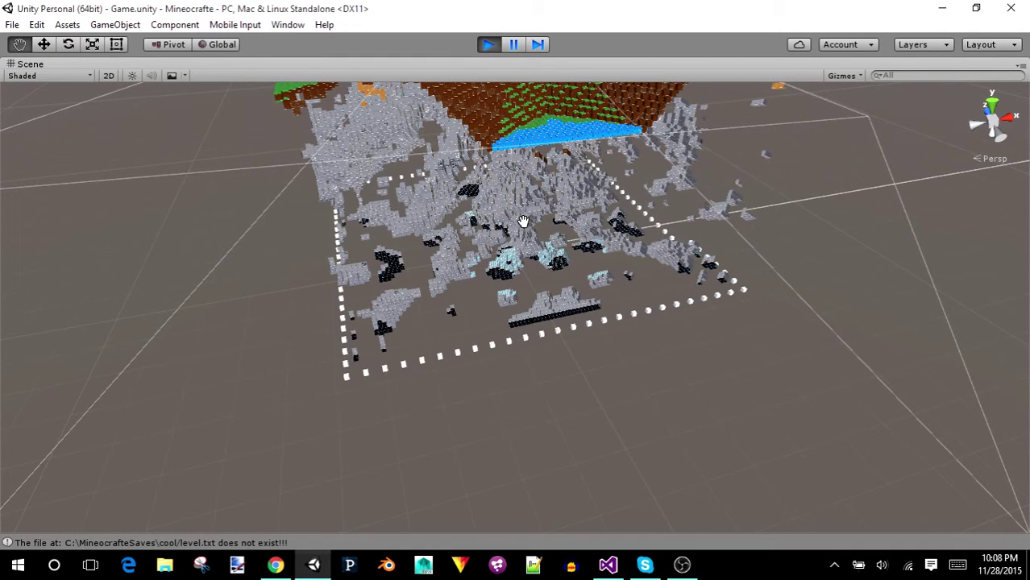
{"action": "scroll", "coordinate": [588, 375], "scroll_direction": "up", "scroll_amount": 3}
{"action": "right_click_drag", "start_coordinate": [596, 307], "coordinate": [464, 201]}
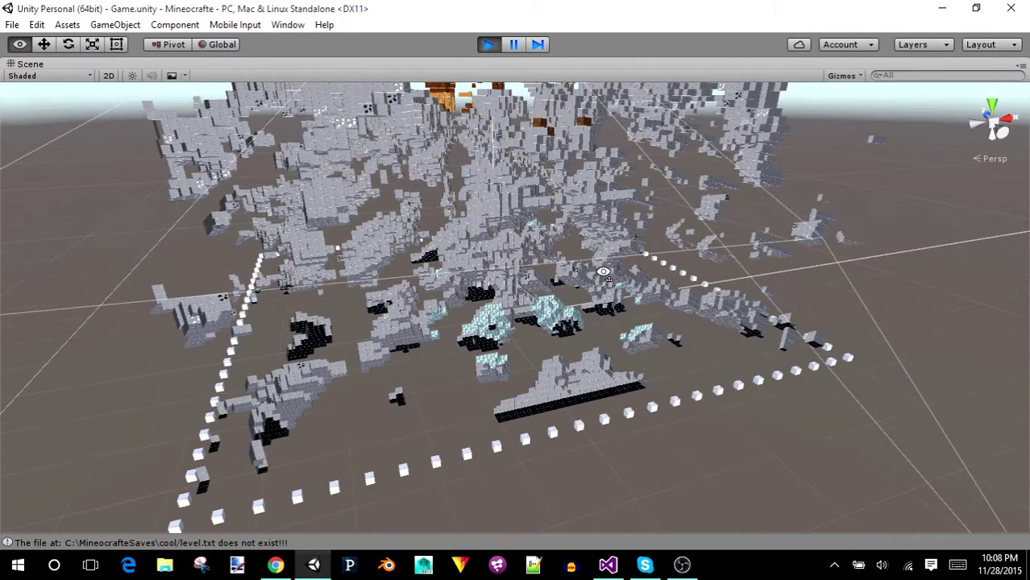
- Stop play mode, restore the full editor layout, and start the game again
{"action": "left_click", "coordinate": [487, 45]}
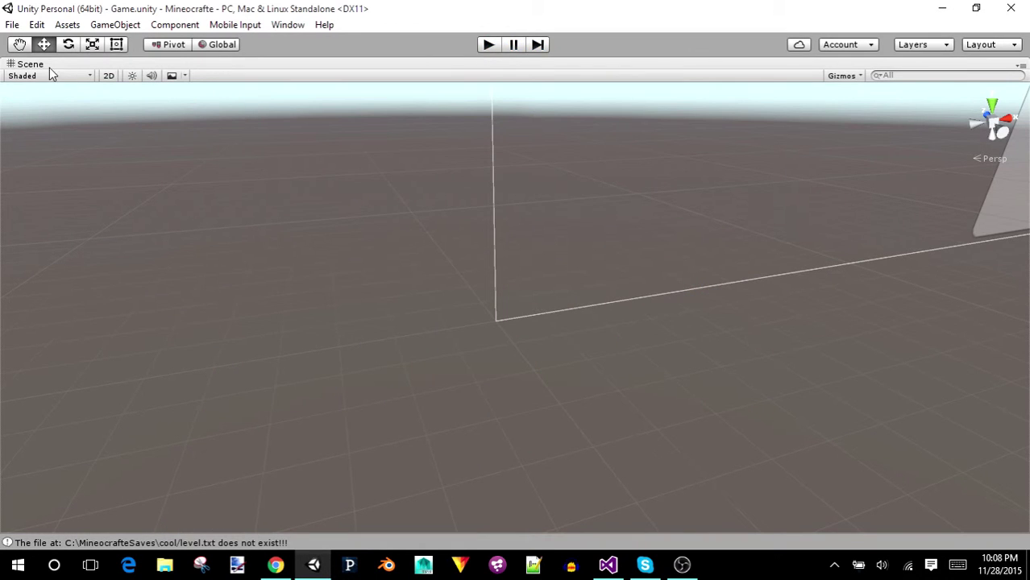
{"action": "right_click", "coordinate": [49, 68]}
{"action": "left_click", "coordinate": [65, 71]}
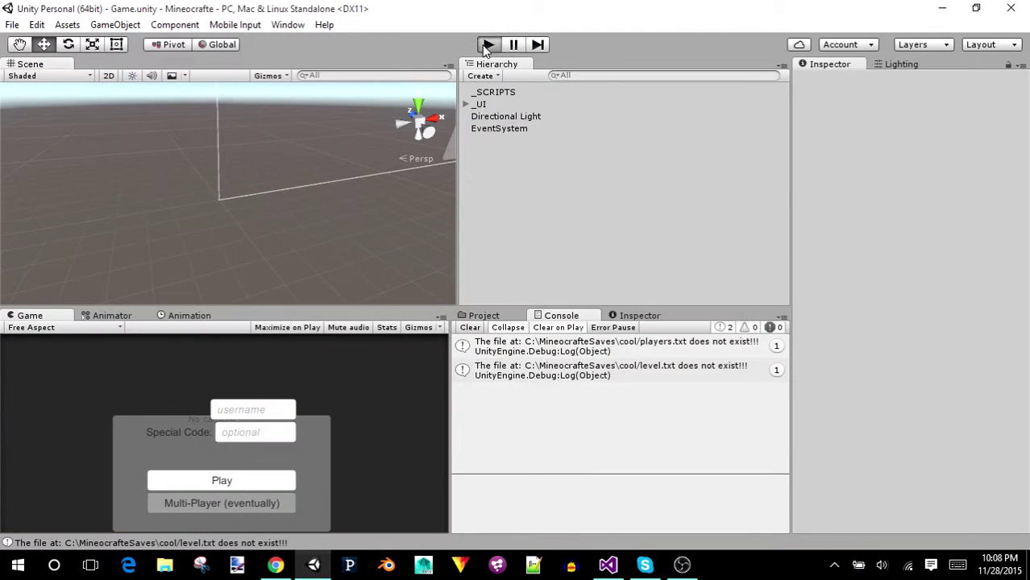
{"action": "left_click", "coordinate": [487, 46]}
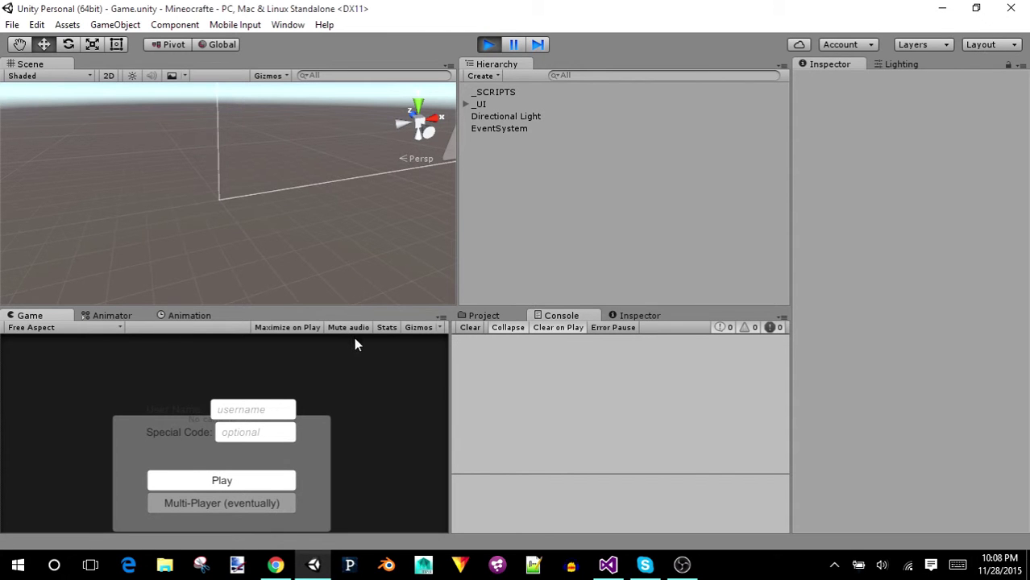
- Log in with a username and load the MyWorld save
{"action": "left_click", "coordinate": [248, 412]}
{"action": "type", "text": "KKCoder"}
{"action": "left_click", "coordinate": [223, 483]}
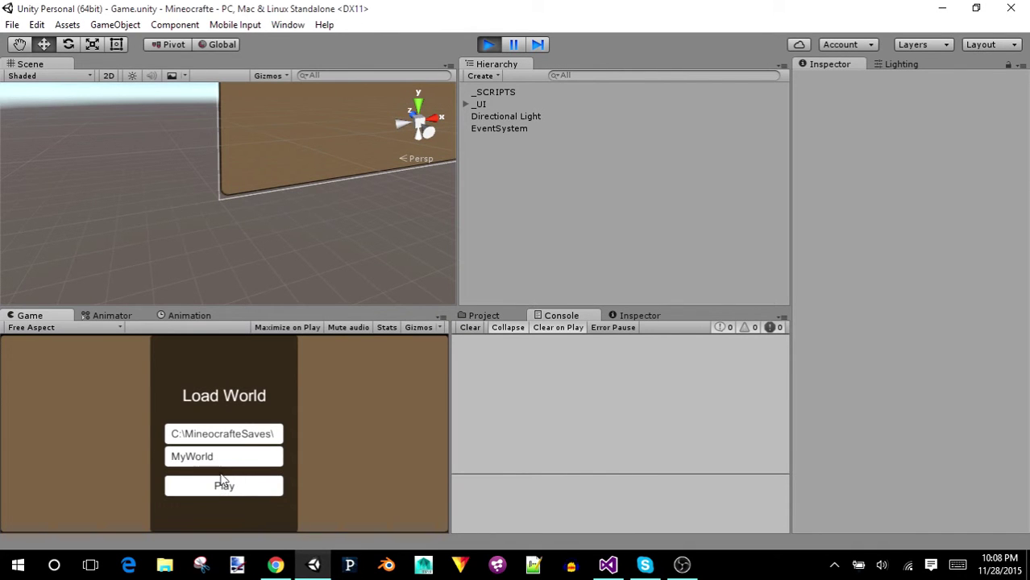
{"action": "left_click", "coordinate": [222, 488]}
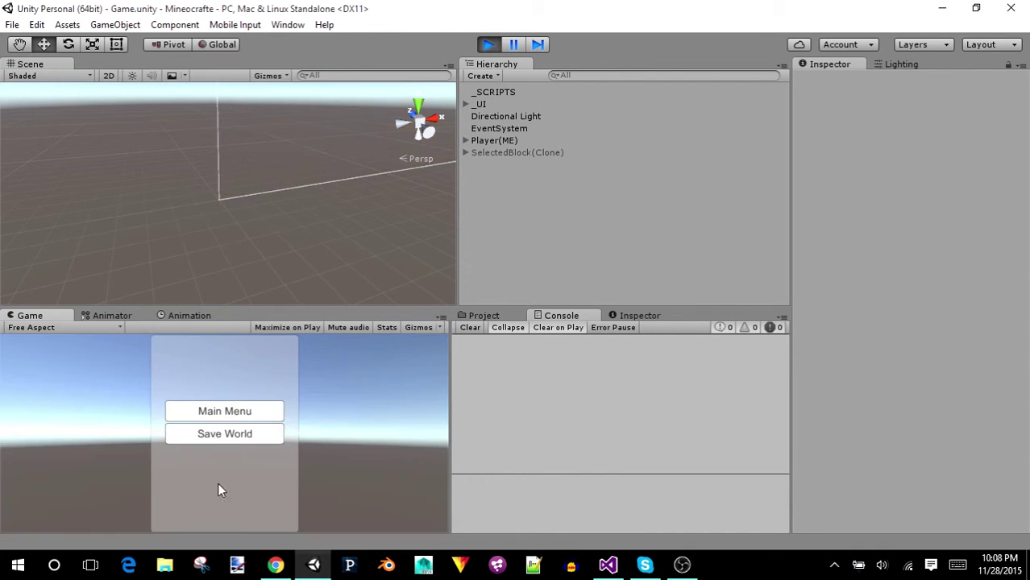
- Bring up the game's pause menu, dismiss the Avast popup, and open File Explorer
{"action": "left_click", "coordinate": [337, 420]}
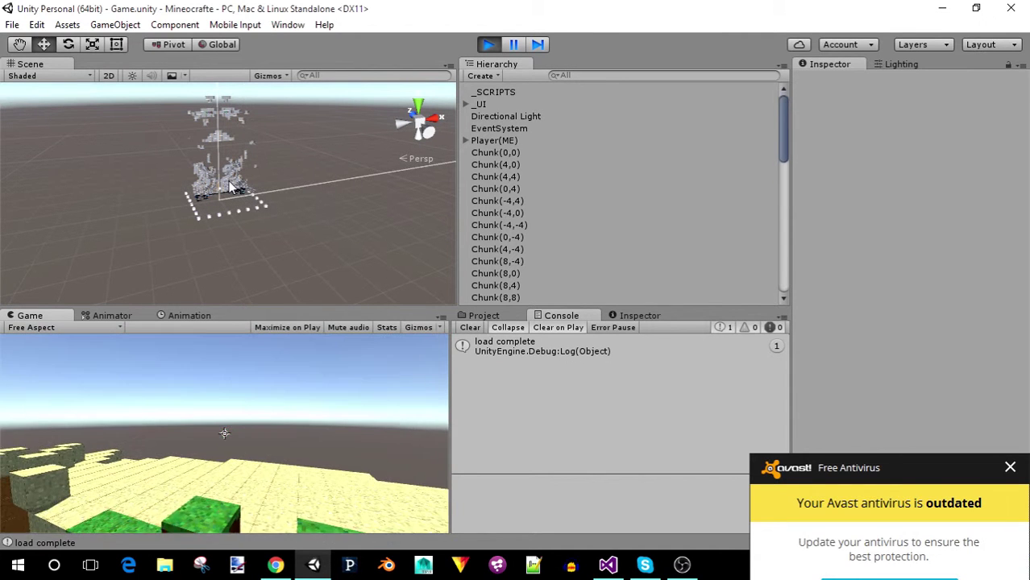
{"action": "key", "text": "Escape"}
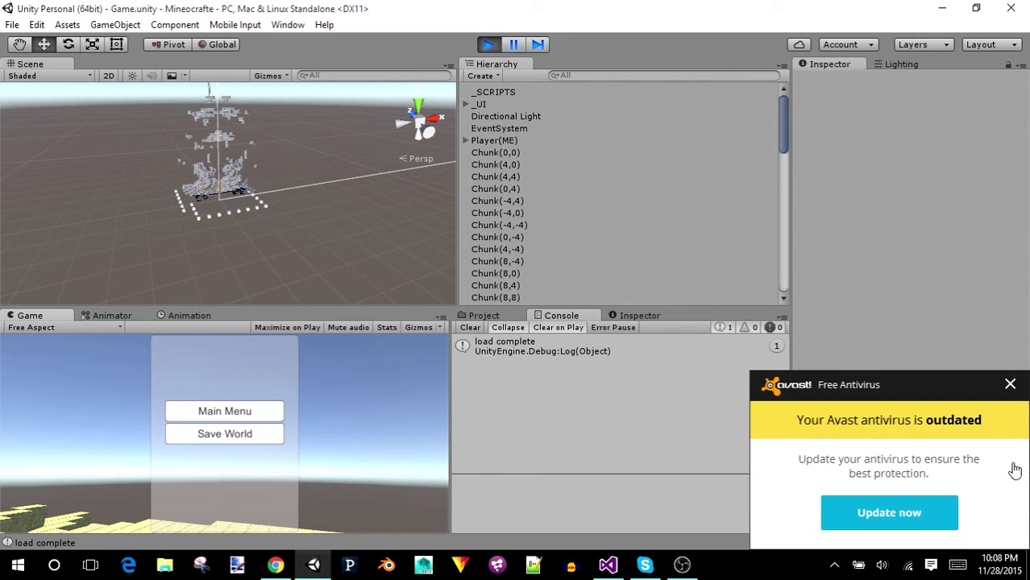
{"action": "left_click", "coordinate": [1009, 384]}
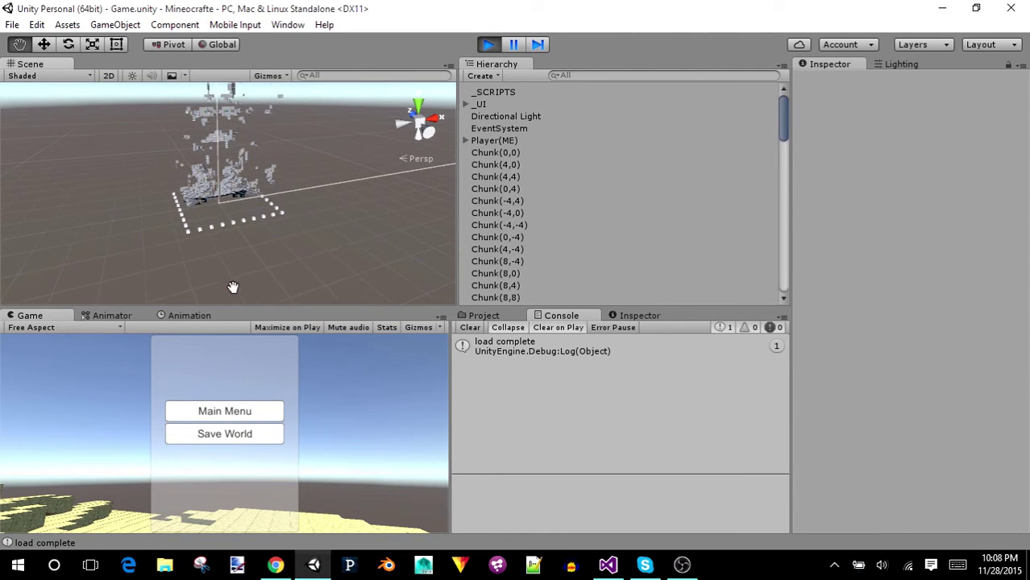
{"action": "scroll", "coordinate": [234, 284], "scroll_direction": "up", "scroll_amount": 2}
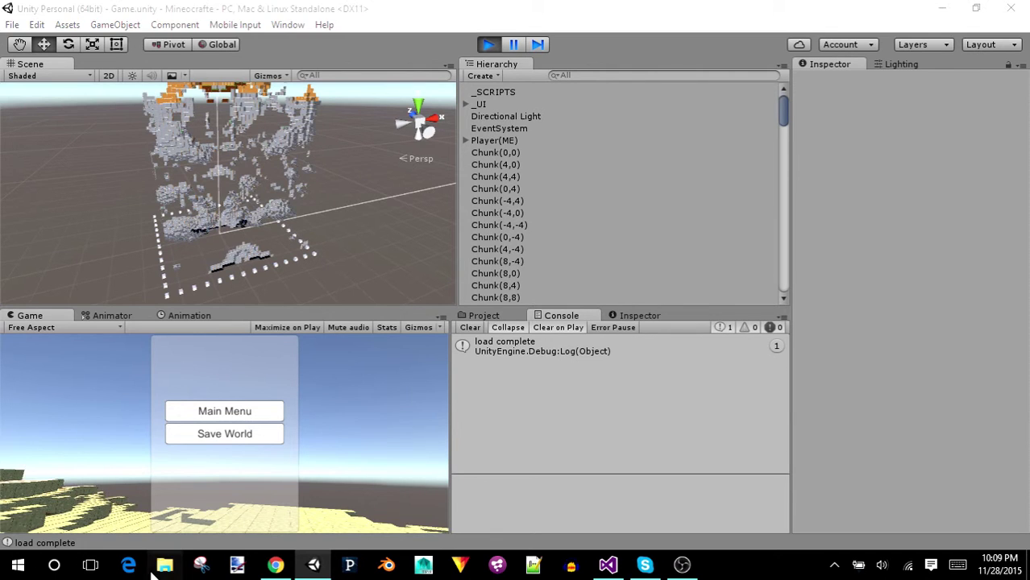
{"action": "key", "text": "super+e"}
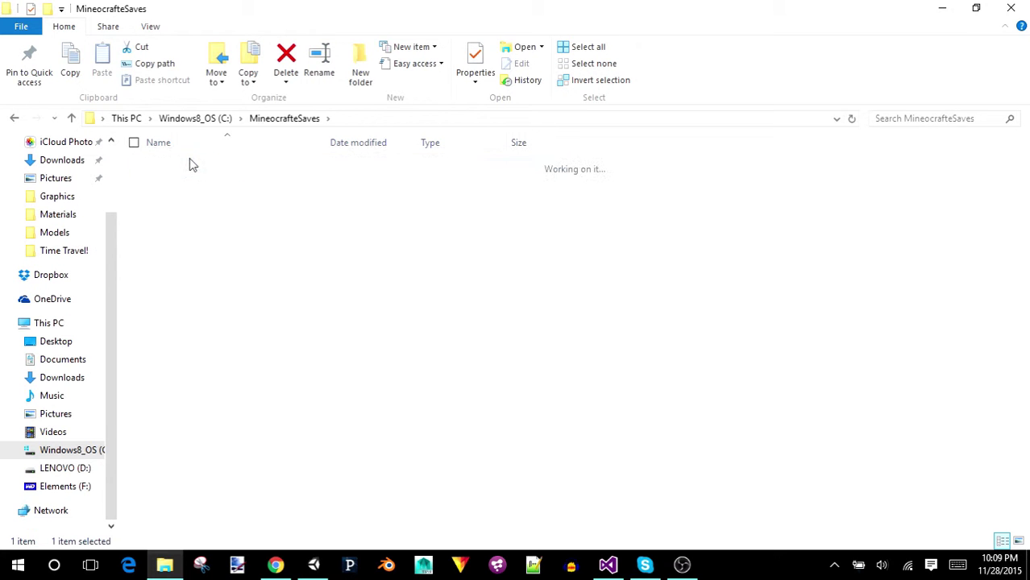
- Open MyWorld's players.txt in Notepad++ rather than Notepad
{"action": "double_click", "coordinate": [191, 165]}
{"action": "double_click", "coordinate": [180, 179]}
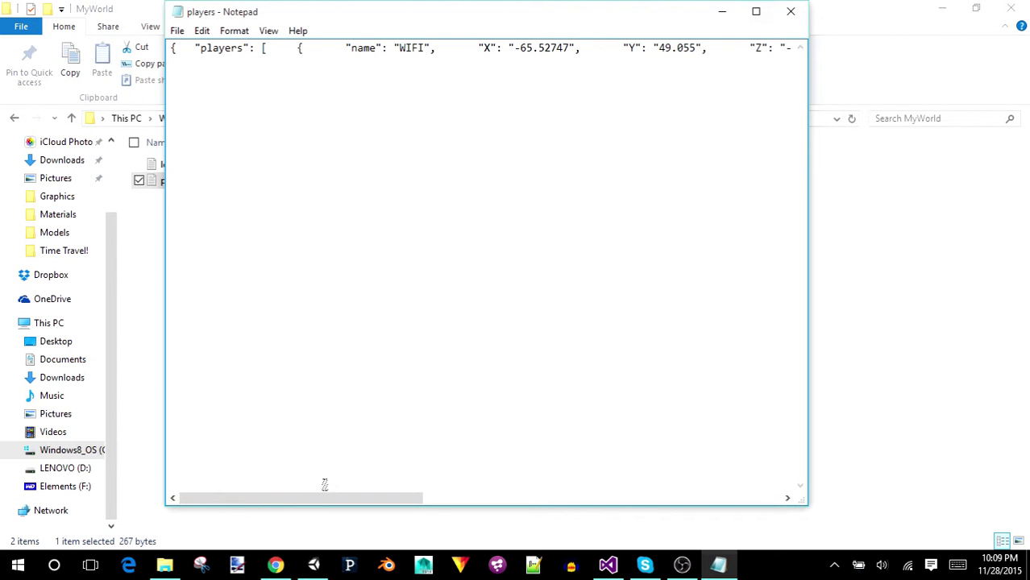
{"action": "left_click", "coordinate": [790, 11]}
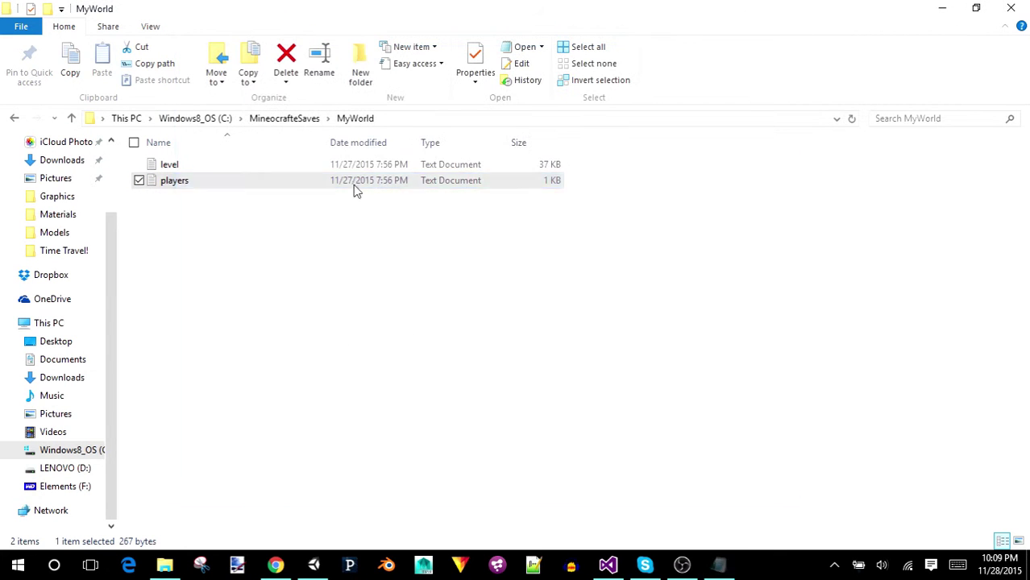
{"action": "right_click", "coordinate": [181, 186]}
{"action": "left_click", "coordinate": [103, 266]}
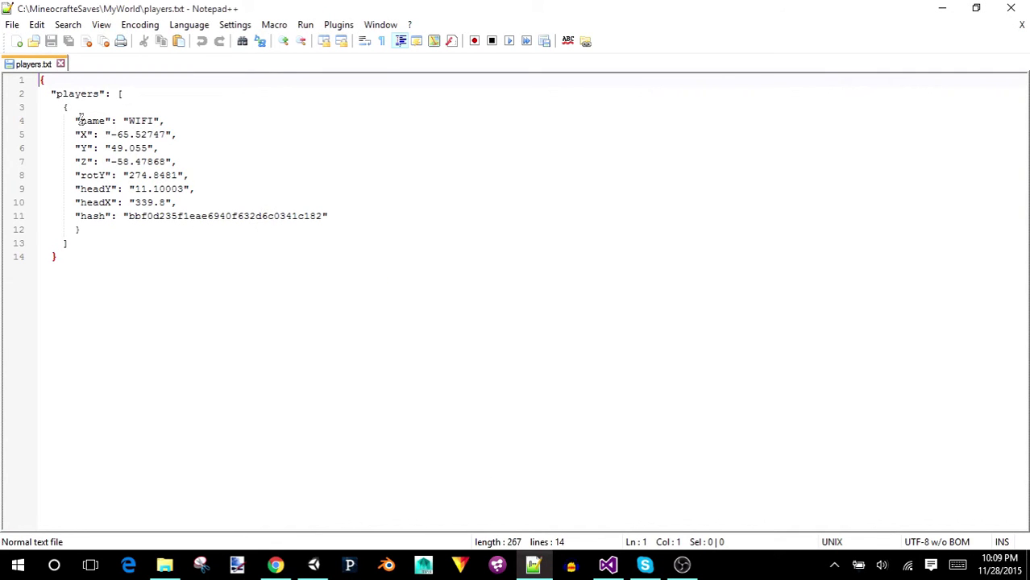
{"action": "left_click_drag", "start_coordinate": [76, 121], "coordinate": [163, 120]}
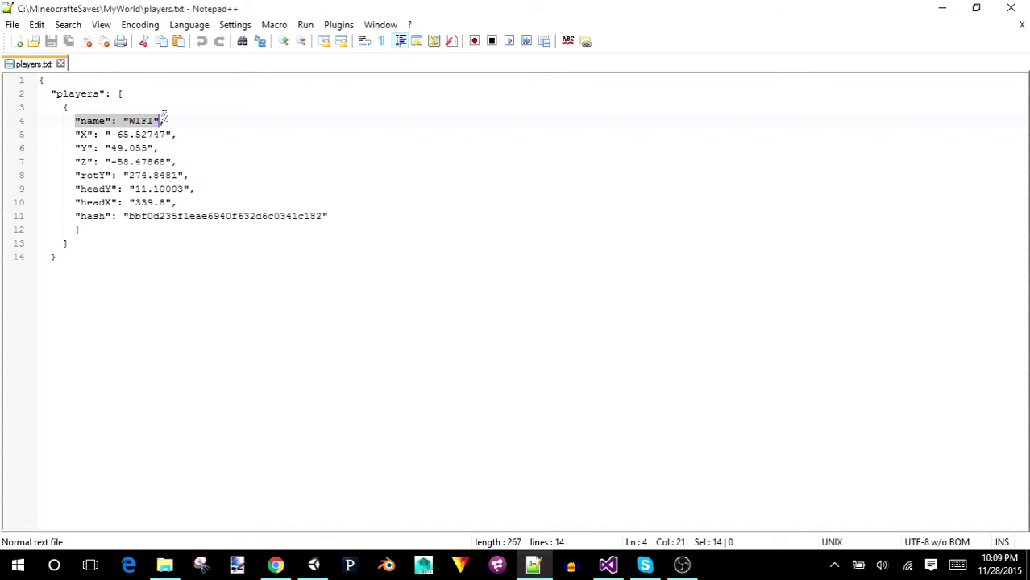
{"action": "left_click", "coordinate": [161, 125]}
{"action": "double_click", "coordinate": [135, 121]}
{"action": "left_click_drag", "start_coordinate": [75, 135], "coordinate": [176, 135]}
{"action": "left_click_drag", "start_coordinate": [75, 148], "coordinate": [159, 149]}
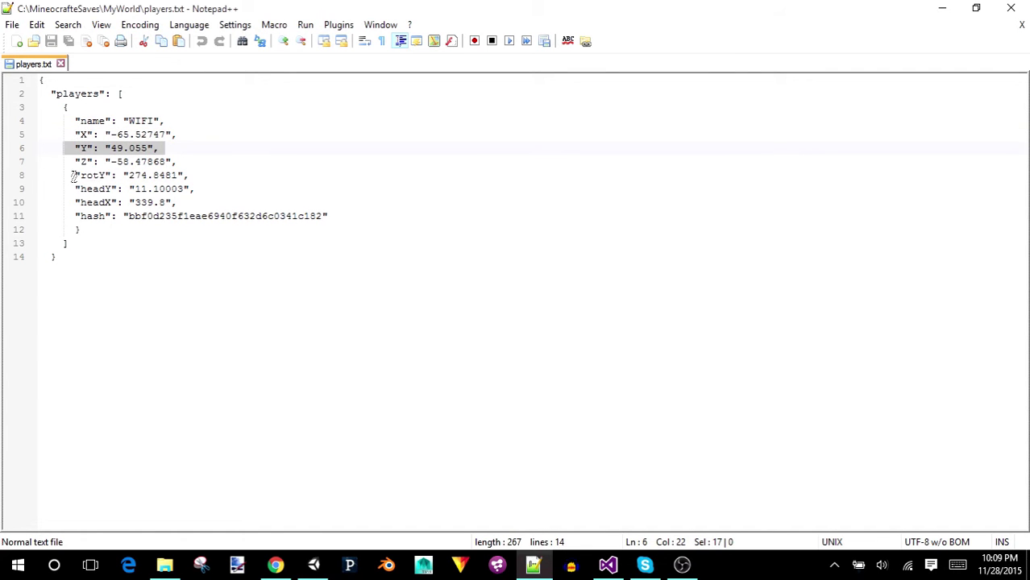
{"action": "left_click_drag", "start_coordinate": [74, 175], "coordinate": [220, 173]}
{"action": "left_click_drag", "start_coordinate": [69, 190], "coordinate": [207, 193]}
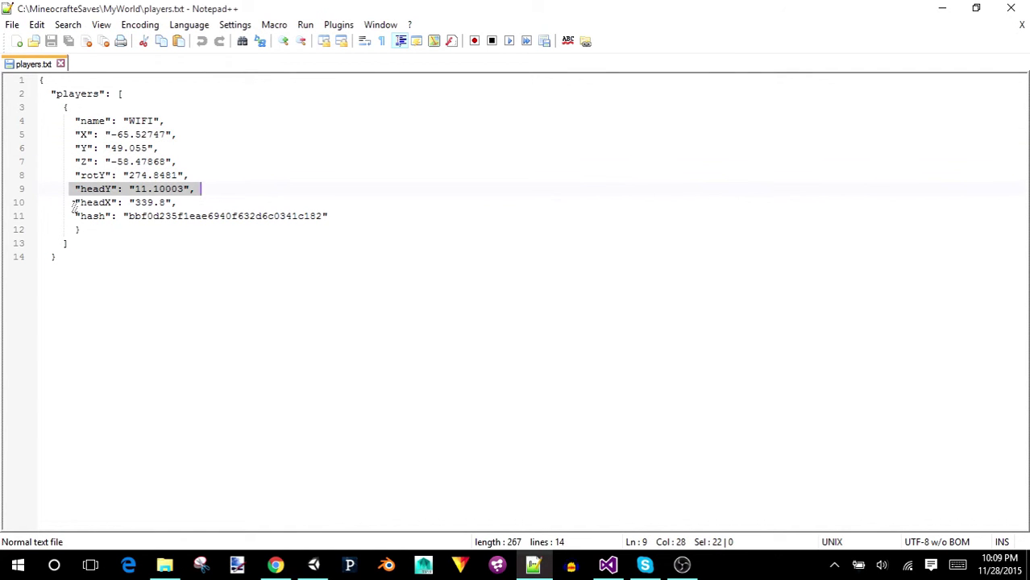
{"action": "left_click_drag", "start_coordinate": [74, 203], "coordinate": [238, 198]}
{"action": "left_click_drag", "start_coordinate": [97, 230], "coordinate": [201, 256]}
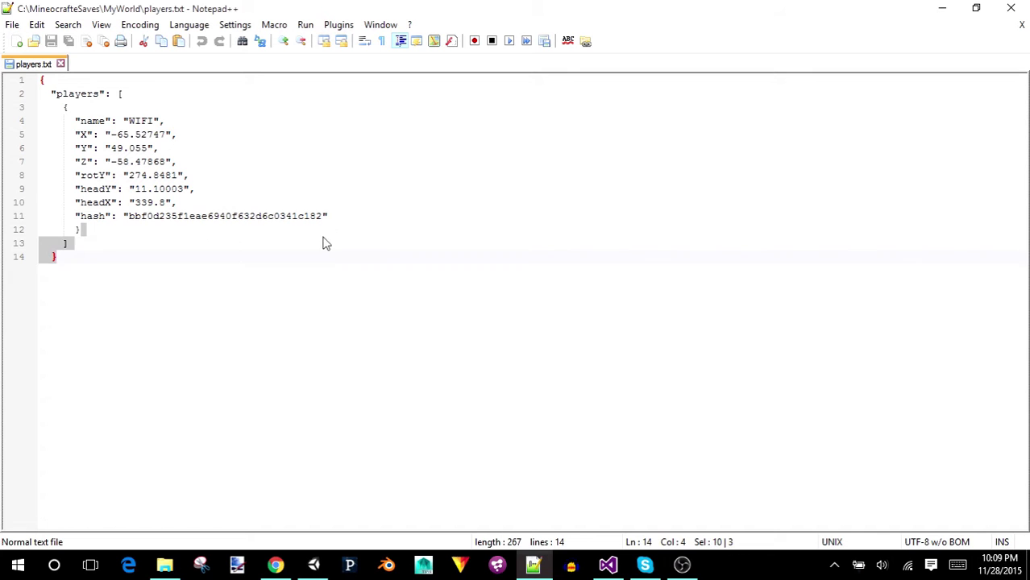
{"action": "left_click", "coordinate": [107, 234]}
{"action": "left_click_drag", "start_coordinate": [76, 216], "coordinate": [329, 216]}
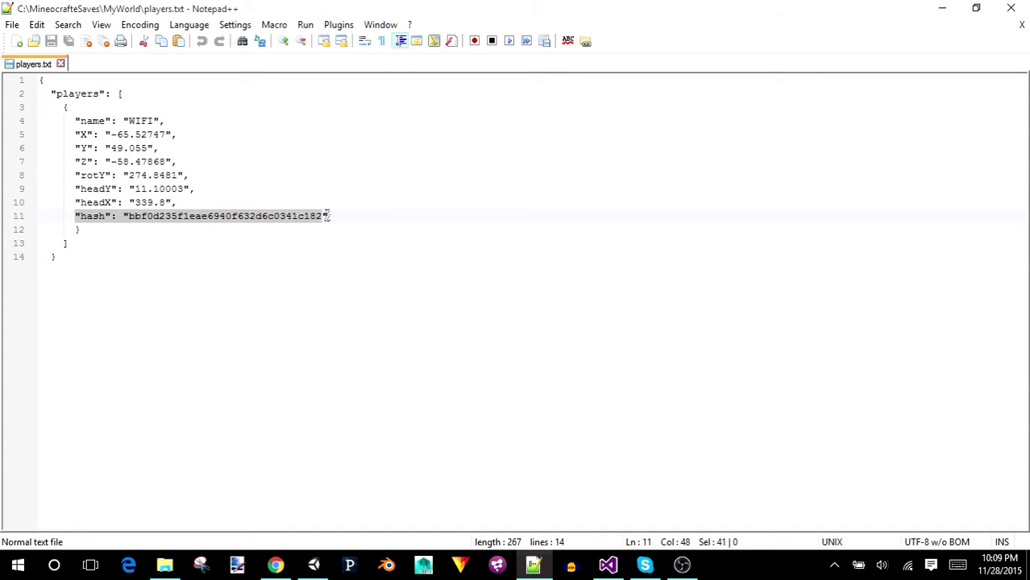
{"action": "left_click", "coordinate": [113, 216]}
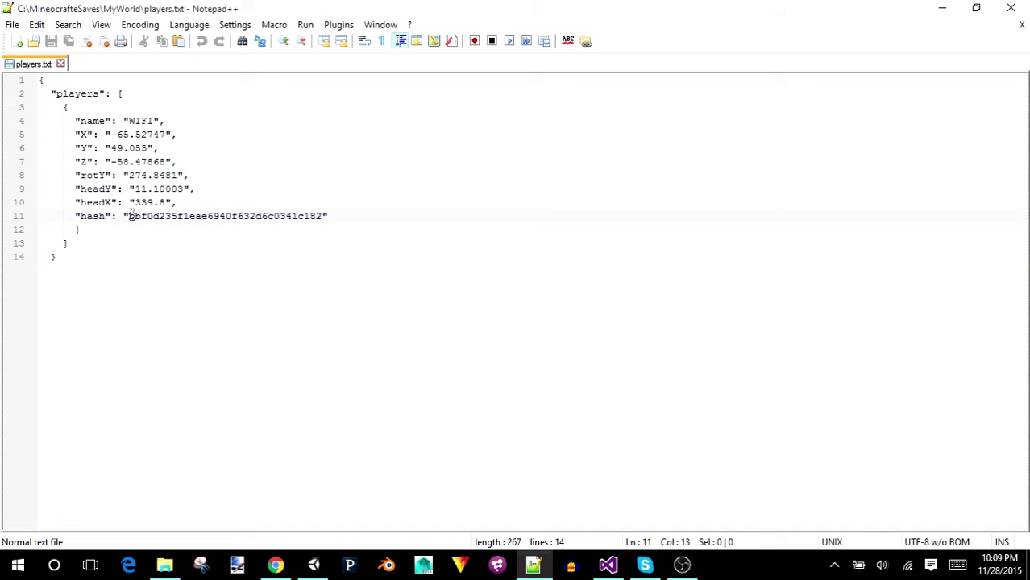
{"action": "left_click_drag", "start_coordinate": [129, 216], "coordinate": [318, 216]}
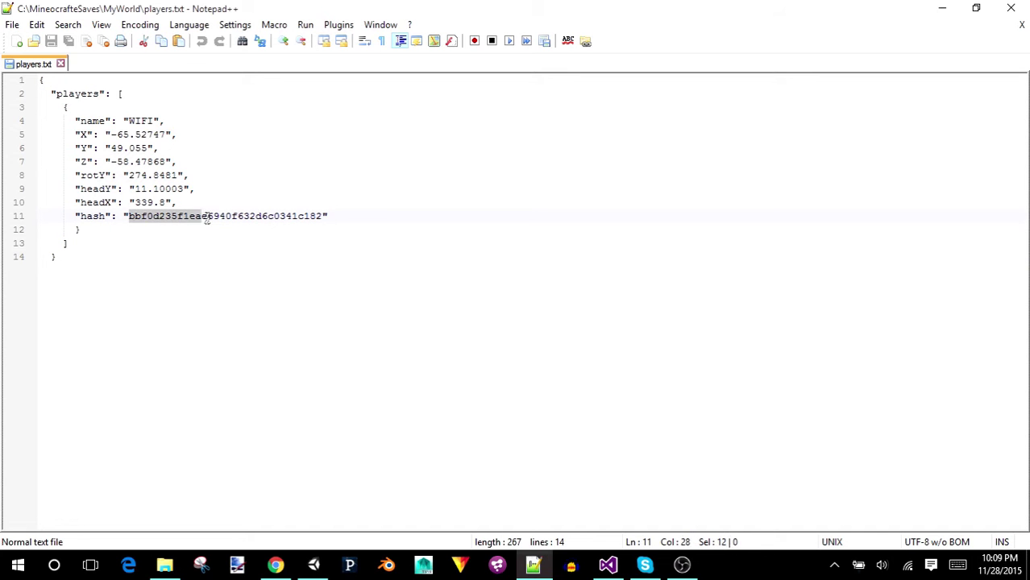
{"action": "left_click", "coordinate": [335, 214]}
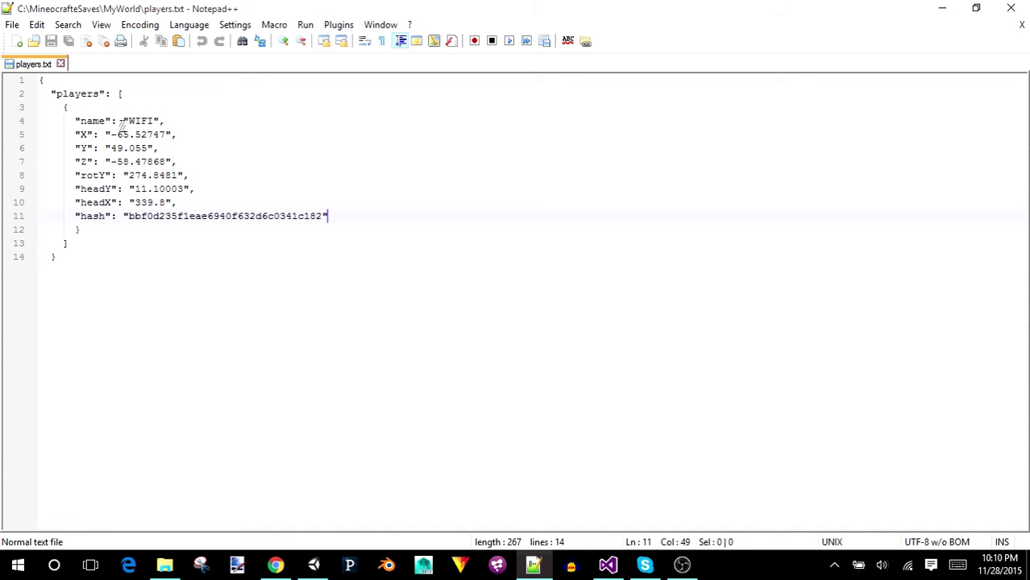
{"action": "left_click_drag", "start_coordinate": [128, 121], "coordinate": [157, 121]}
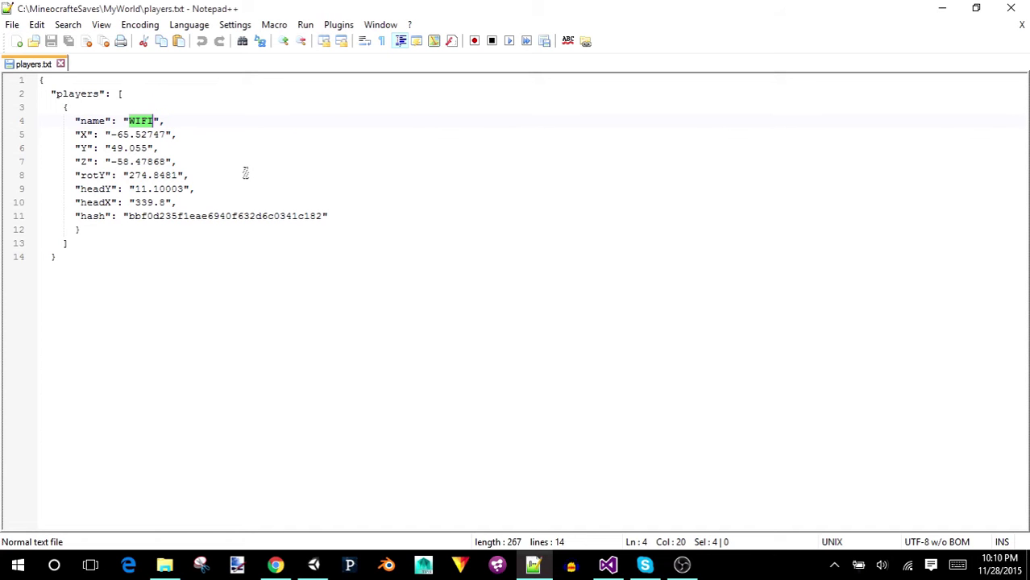
- Set the player name to 'AWESOMEUSERNAME' and review the position, rotation and hash entries
{"action": "type", "text": "AWESOMEUSE"}
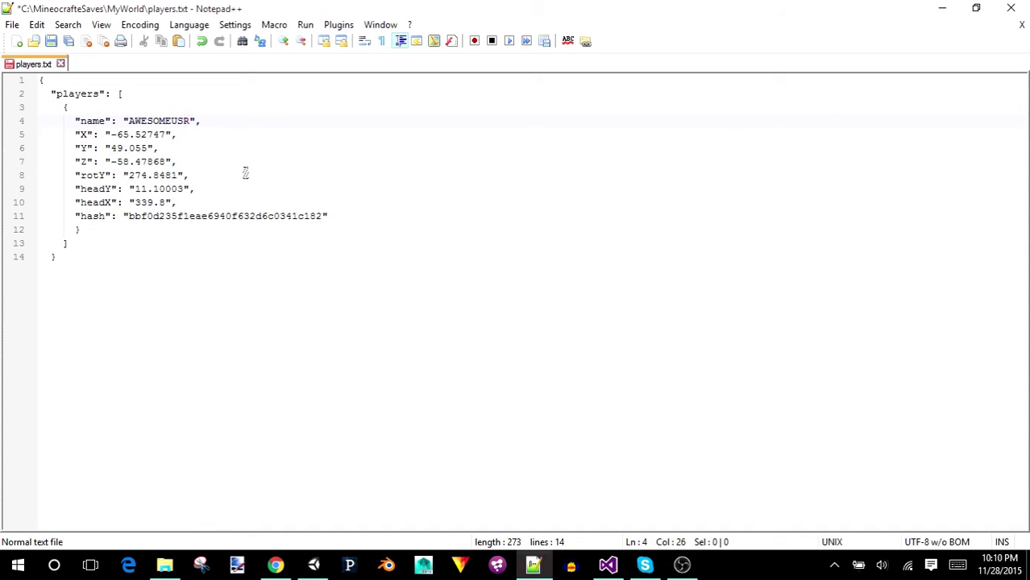
{"action": "type", "text": "RNAME"}
{"action": "left_click_drag", "start_coordinate": [129, 121], "coordinate": [226, 121]}
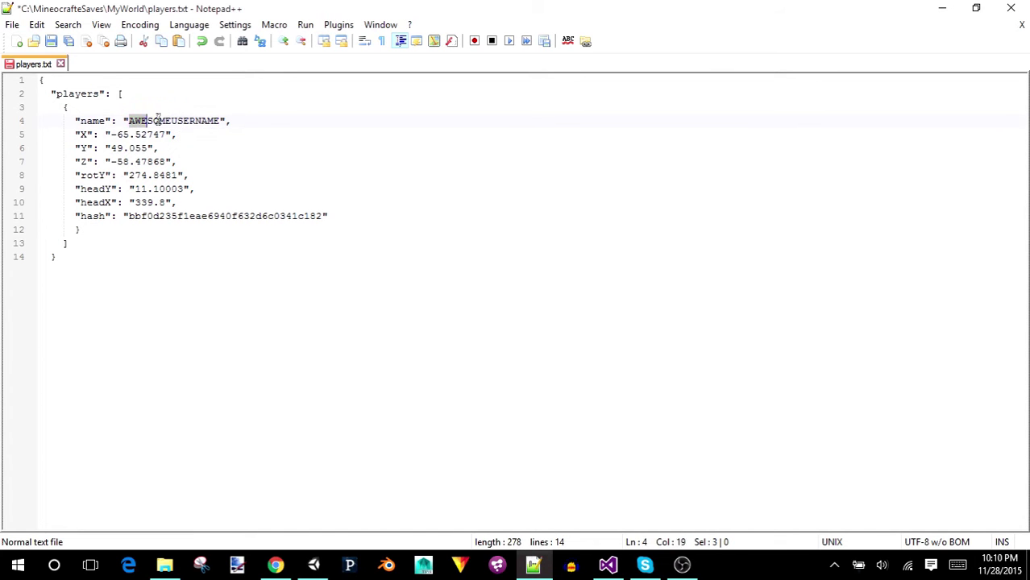
{"action": "left_click", "coordinate": [185, 136]}
{"action": "left_click_drag", "start_coordinate": [111, 136], "coordinate": [208, 216]}
{"action": "left_click", "coordinate": [207, 216]}
{"action": "left_click_drag", "start_coordinate": [129, 216], "coordinate": [323, 215]}
{"action": "left_click_drag", "start_coordinate": [205, 199], "coordinate": [80, 121]}
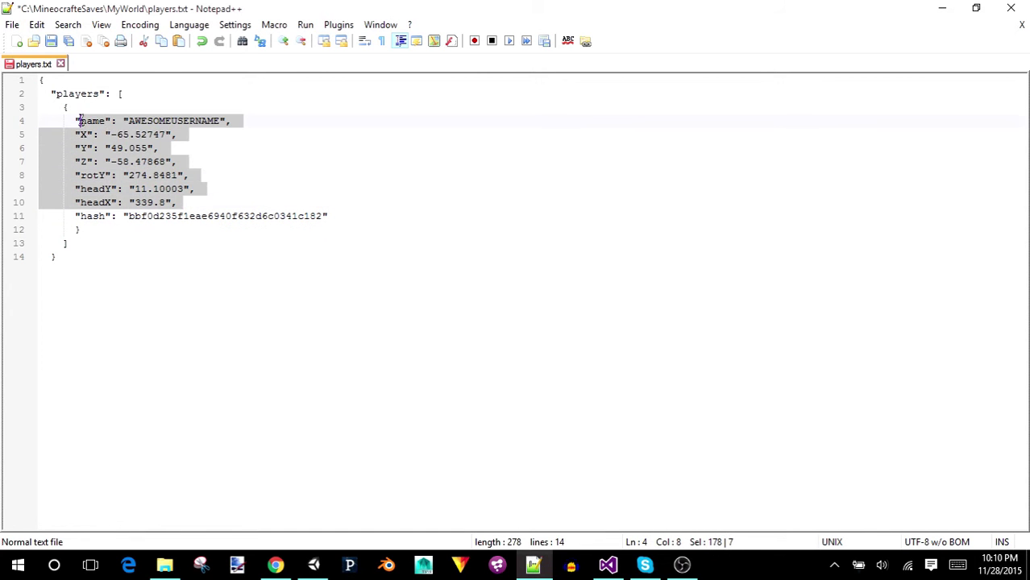
{"action": "left_click", "coordinate": [173, 216]}
{"action": "left_click_drag", "start_coordinate": [130, 216], "coordinate": [324, 216]}
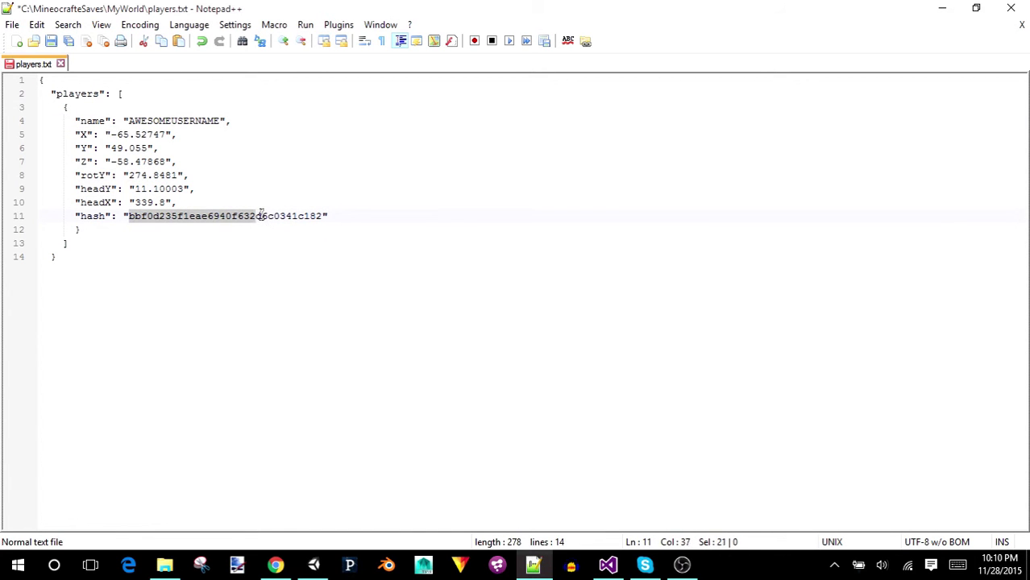
{"action": "left_click", "coordinate": [325, 215]}
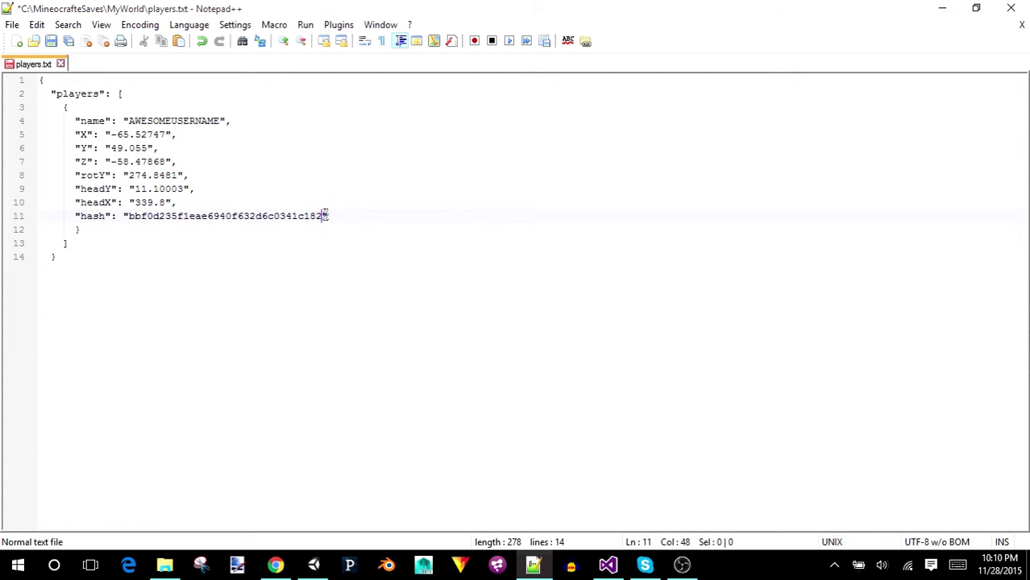
{"action": "left_click_drag", "start_coordinate": [321, 216], "coordinate": [128, 216]}
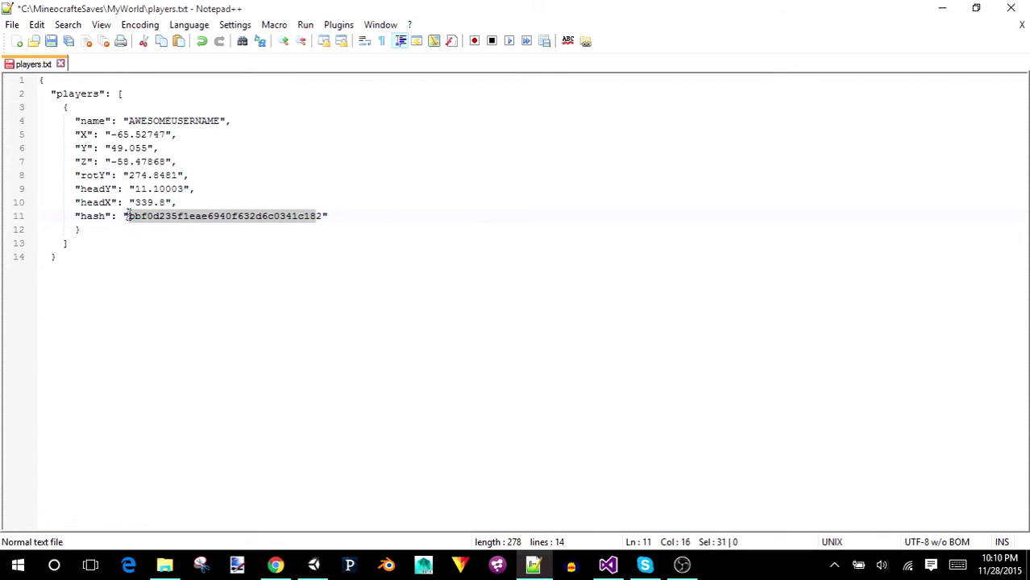
{"action": "left_click", "coordinate": [184, 134]}
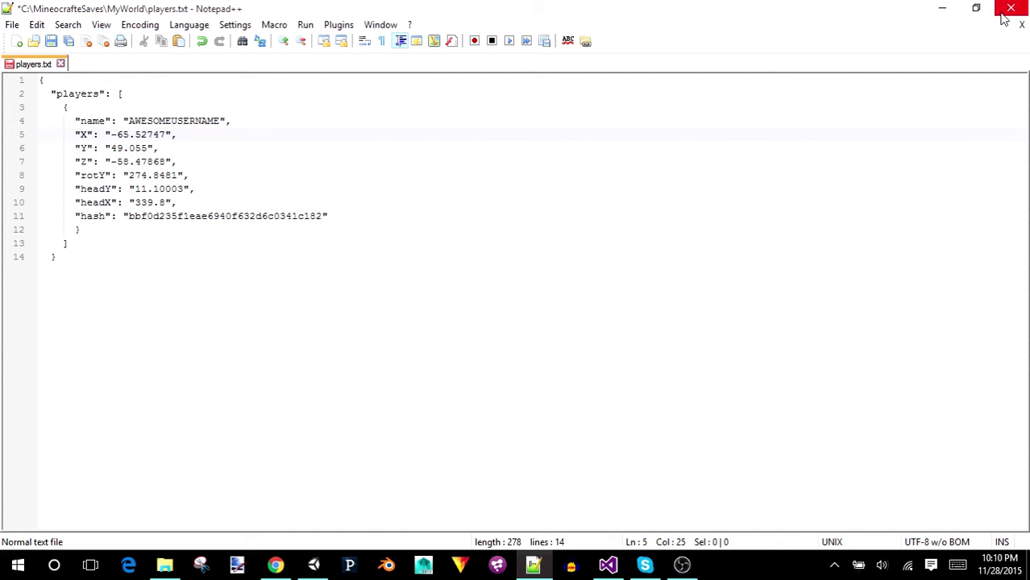
- Save players.txt and close Notepad++
{"action": "left_click", "coordinate": [347, 214]}
{"action": "key", "text": "ctrl+s"}
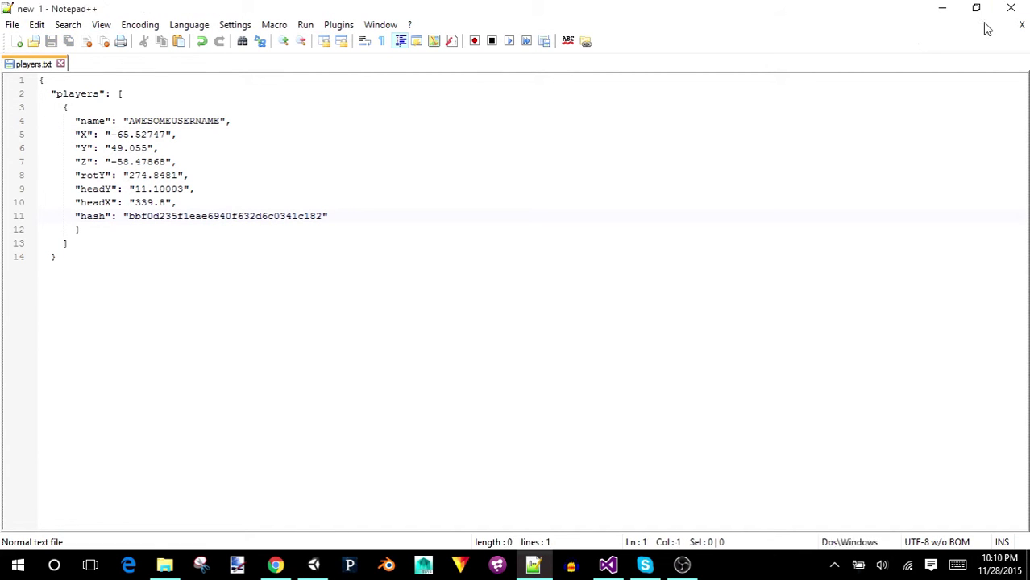
{"action": "left_click", "coordinate": [1007, 11]}
- Pause the running game, orbit the Scene view to look straight down on the terrain, then resume
{"action": "left_click", "coordinate": [314, 565]}
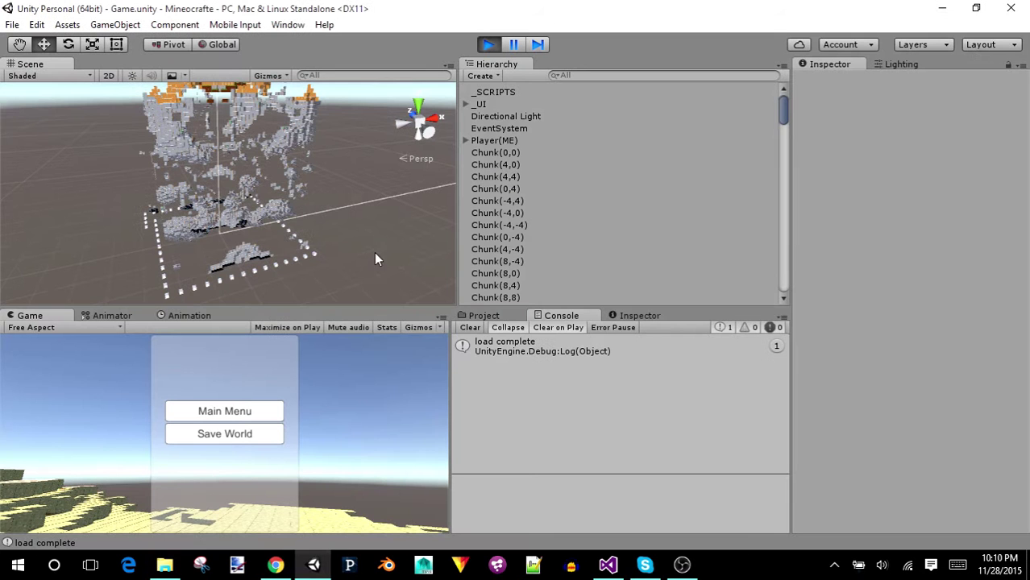
{"action": "left_click", "coordinate": [514, 44]}
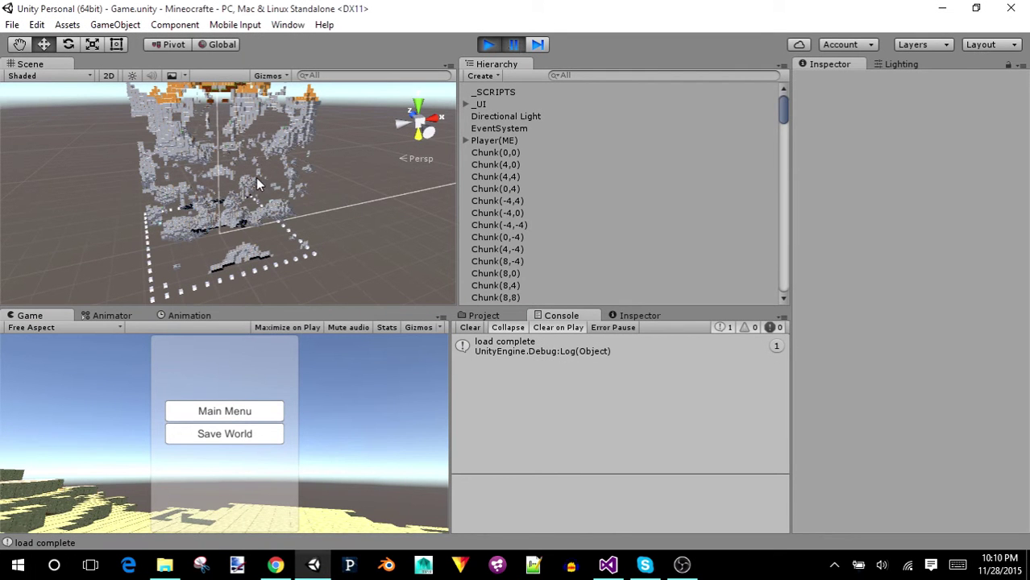
{"action": "left_click_drag", "start_coordinate": [265, 182], "coordinate": [257, 216], "text": "alt"}
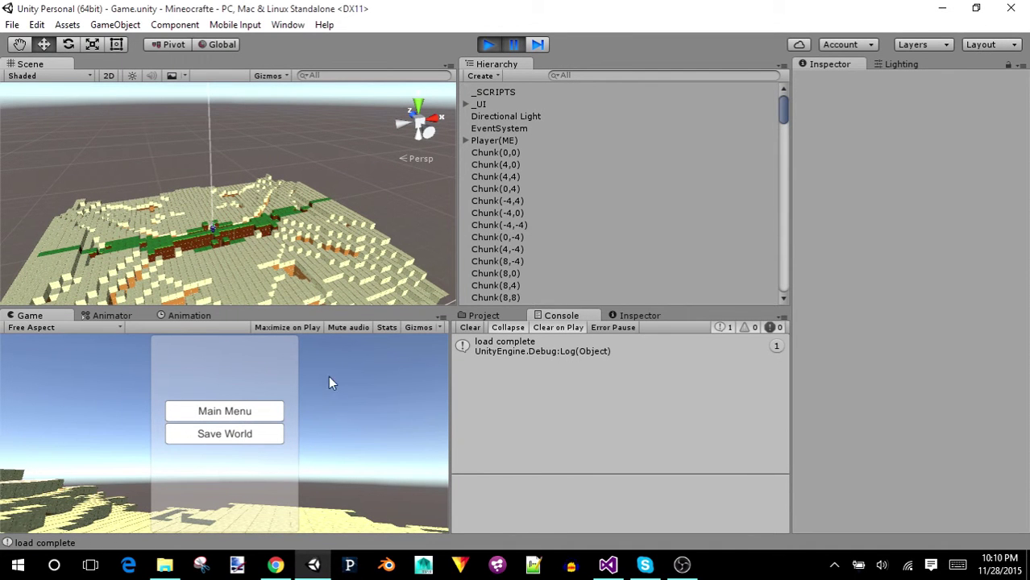
{"action": "left_click", "coordinate": [509, 47]}
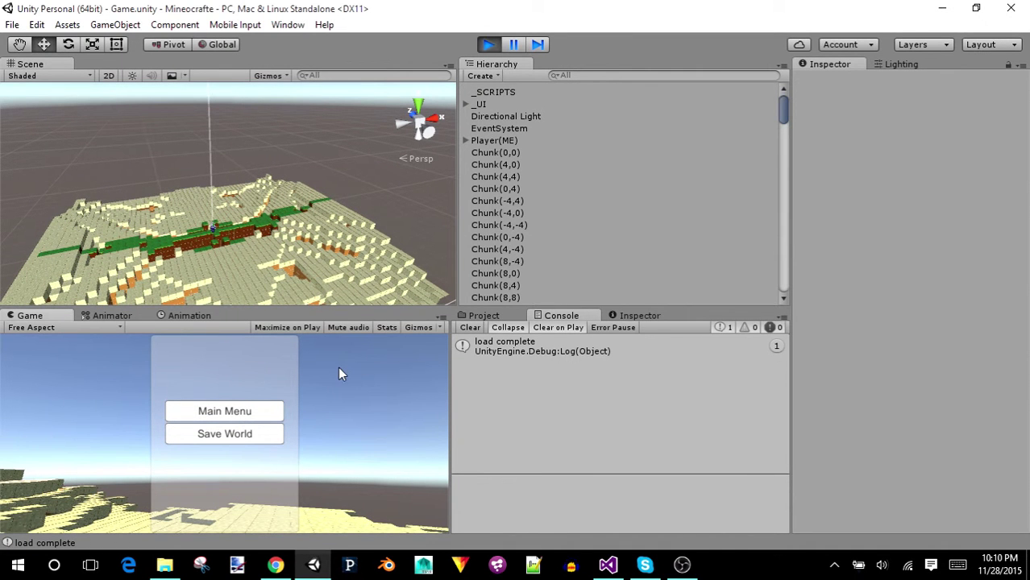
- Leave the menu and walk the player forward across the grass to the tall white pillars
{"action": "left_click", "coordinate": [326, 385]}
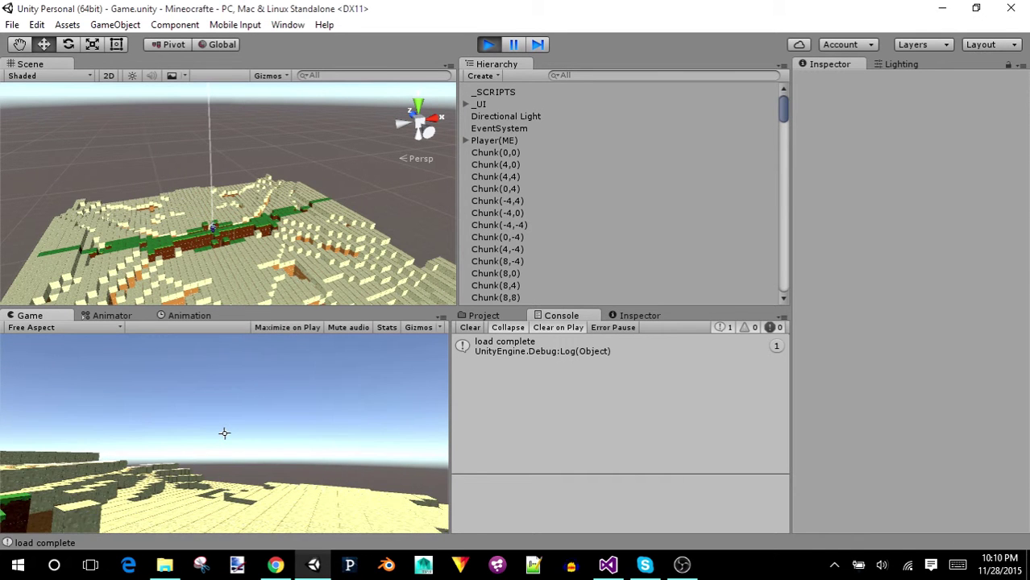
{"action": "key", "text": "w"}
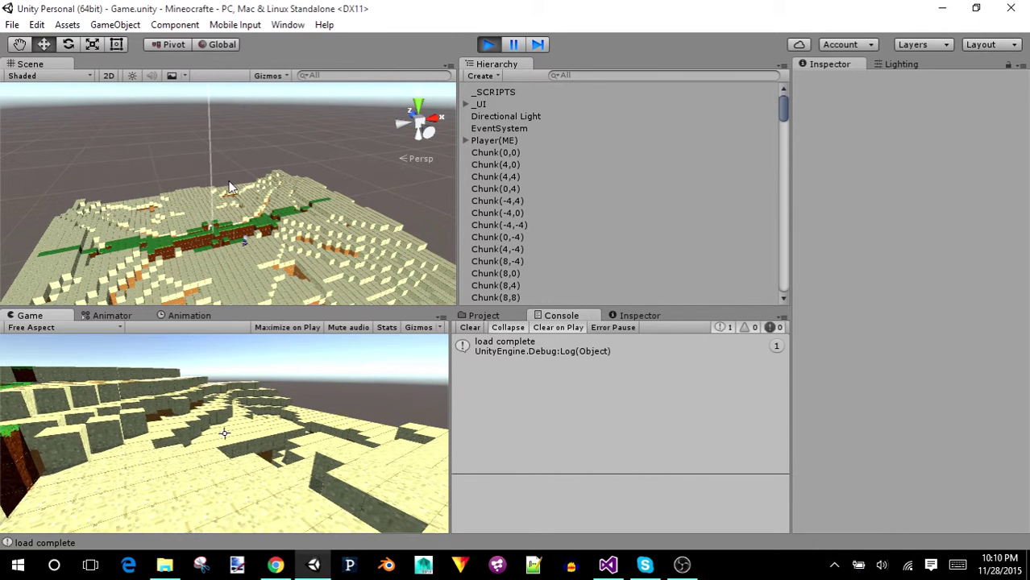
{"action": "key", "text": "w"}
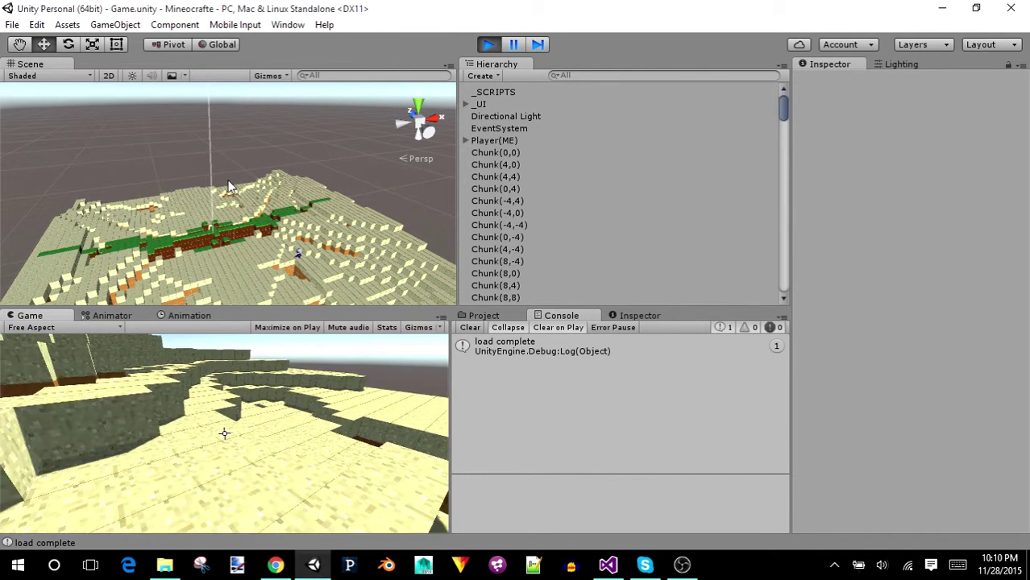
{"action": "key", "text": "w"}
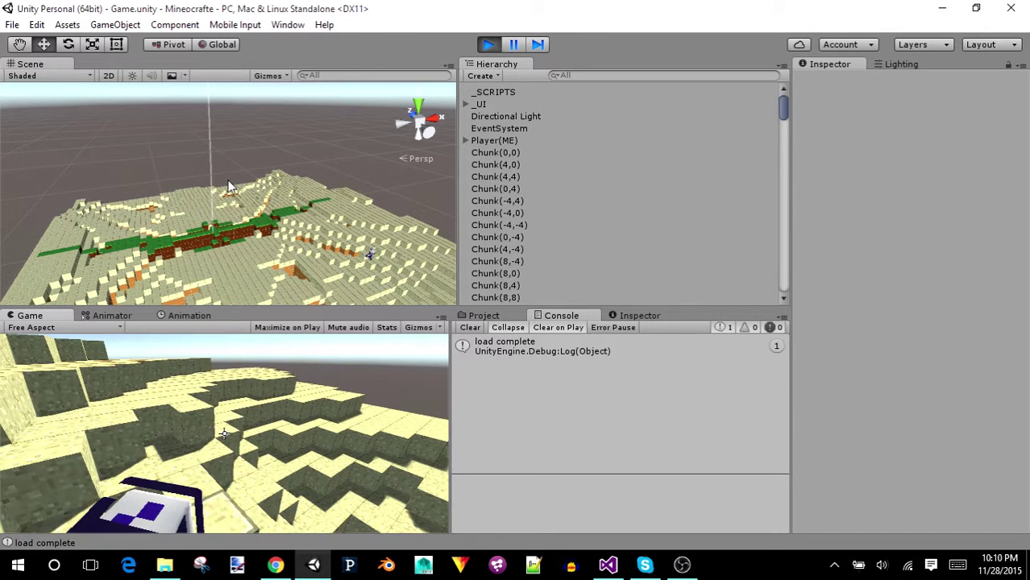
{"action": "key", "text": "w"}
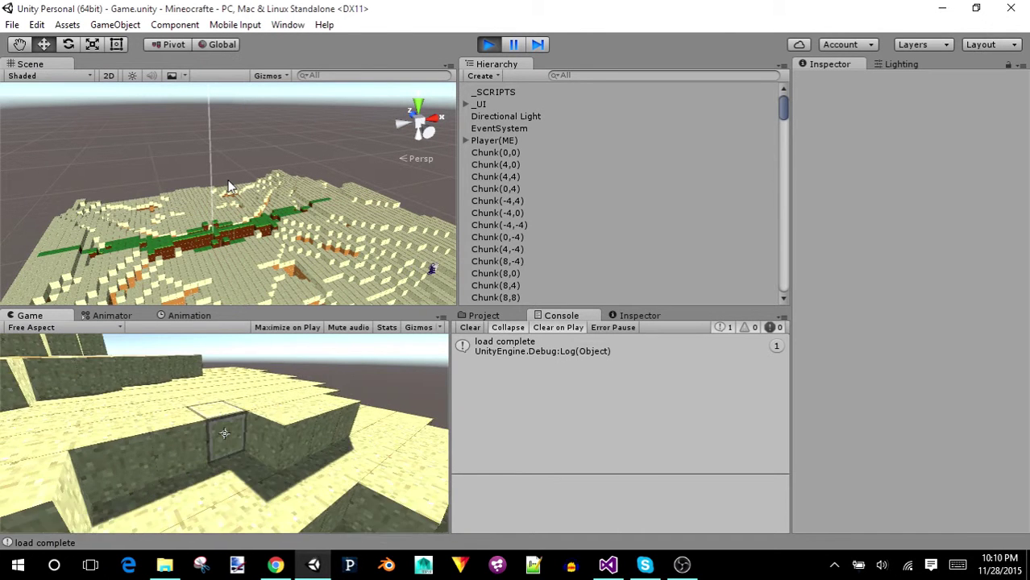
{"action": "key", "text": "w"}
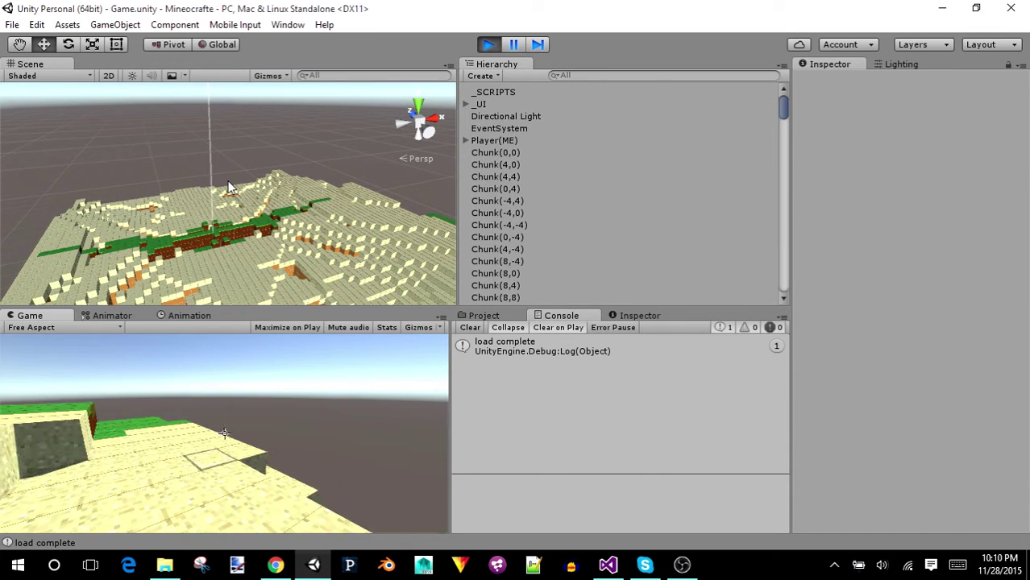
{"action": "key", "text": "w"}
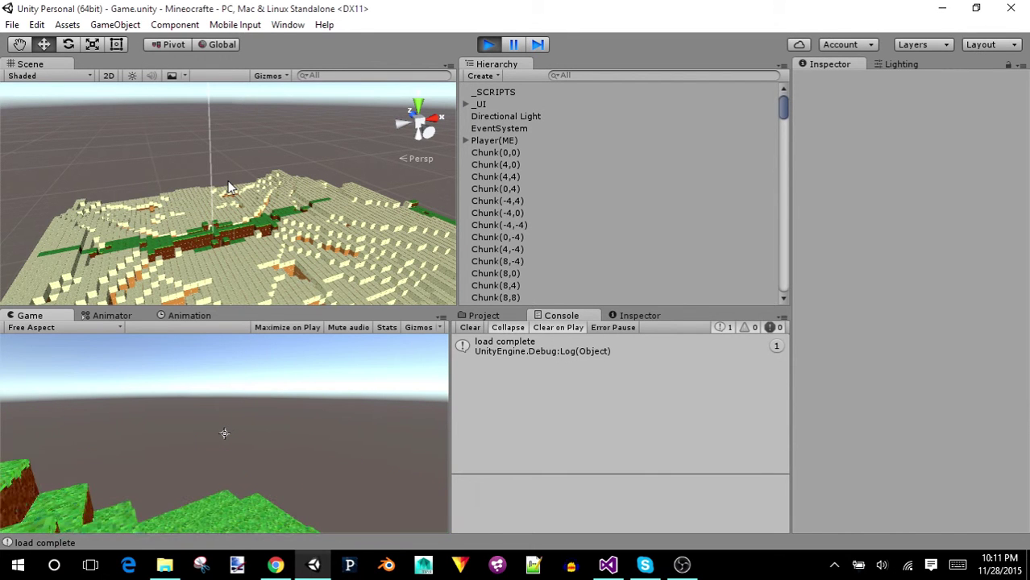
{"action": "key", "text": "w"}
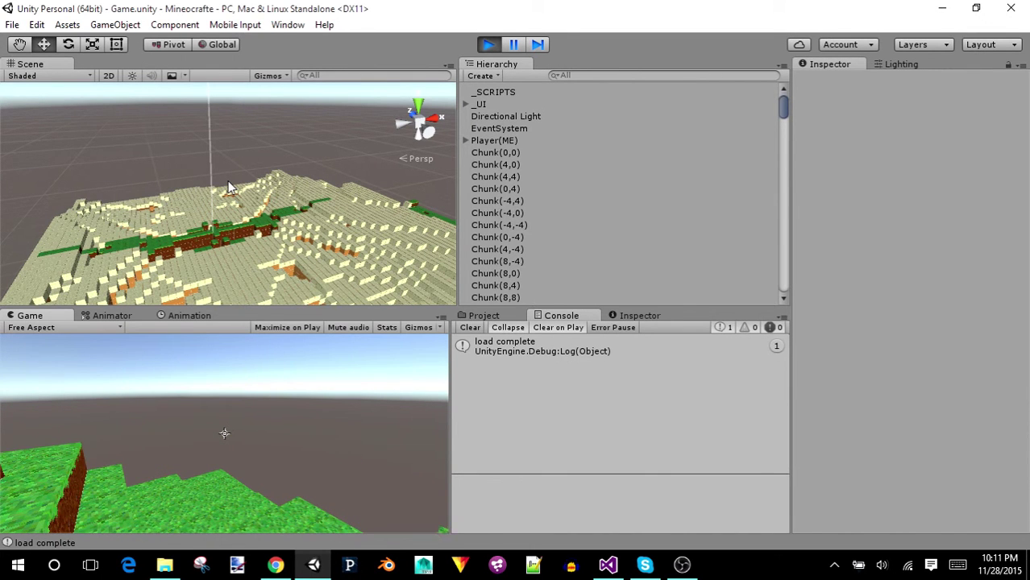
{"action": "key", "text": "w"}
{"action": "key", "text": "w"}
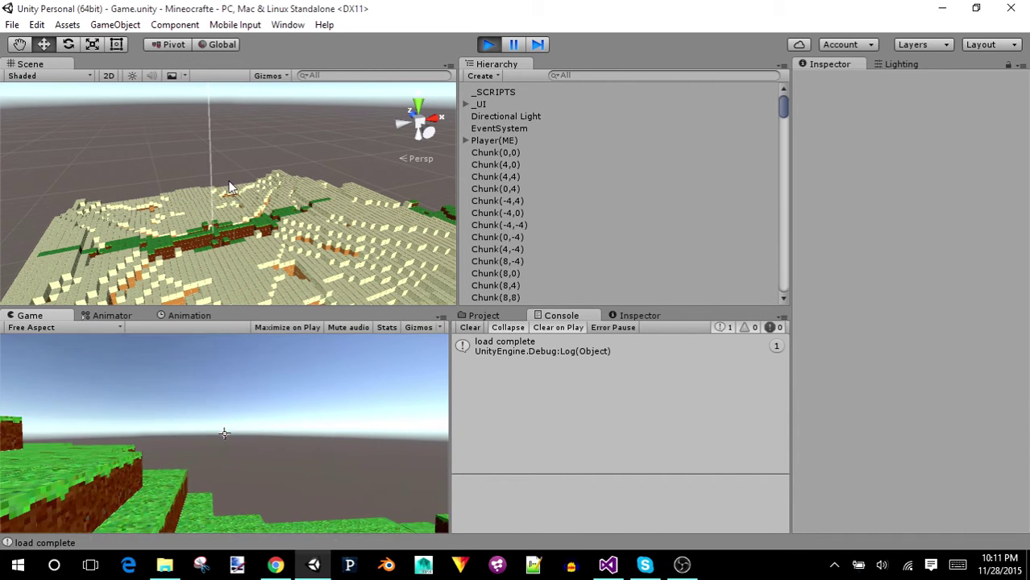
{"action": "key", "text": "w"}
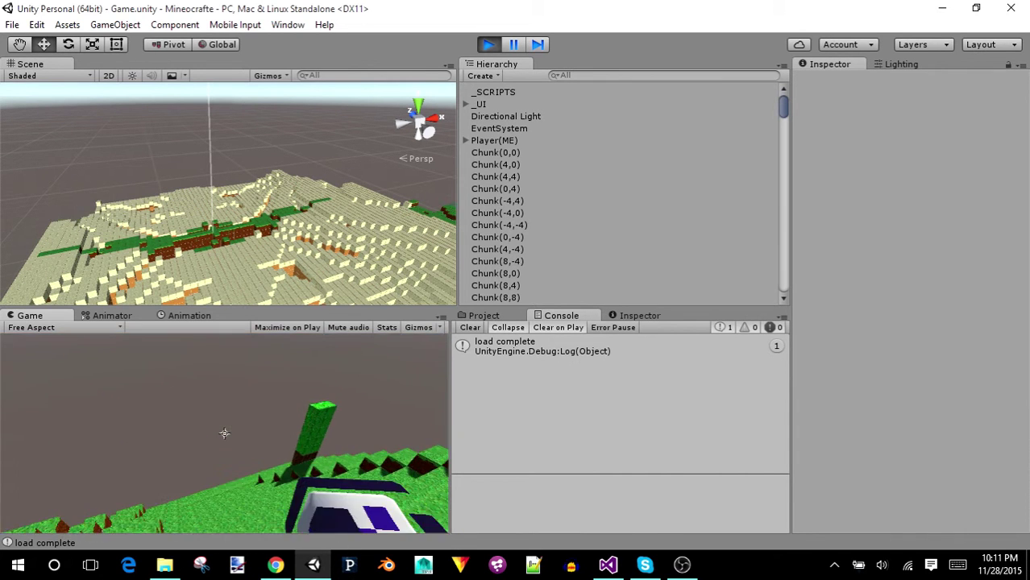
{"action": "key", "text": "w"}
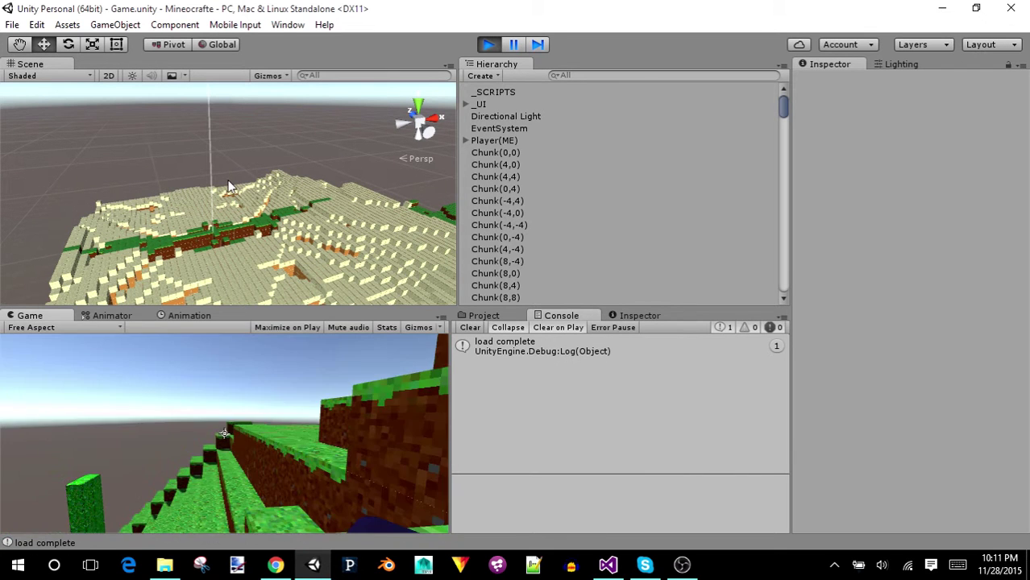
{"action": "key", "text": "w"}
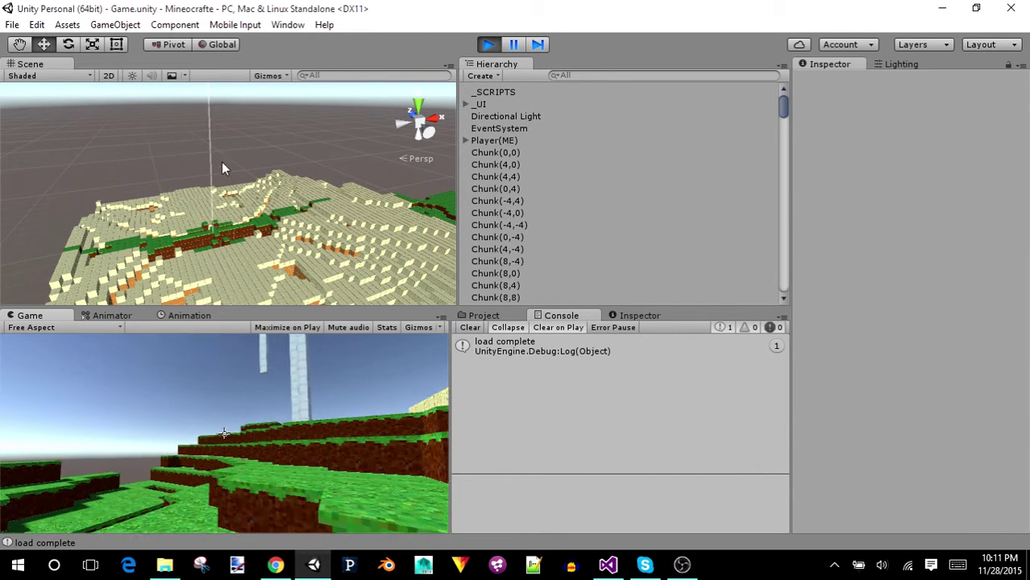
{"action": "key", "text": "w"}
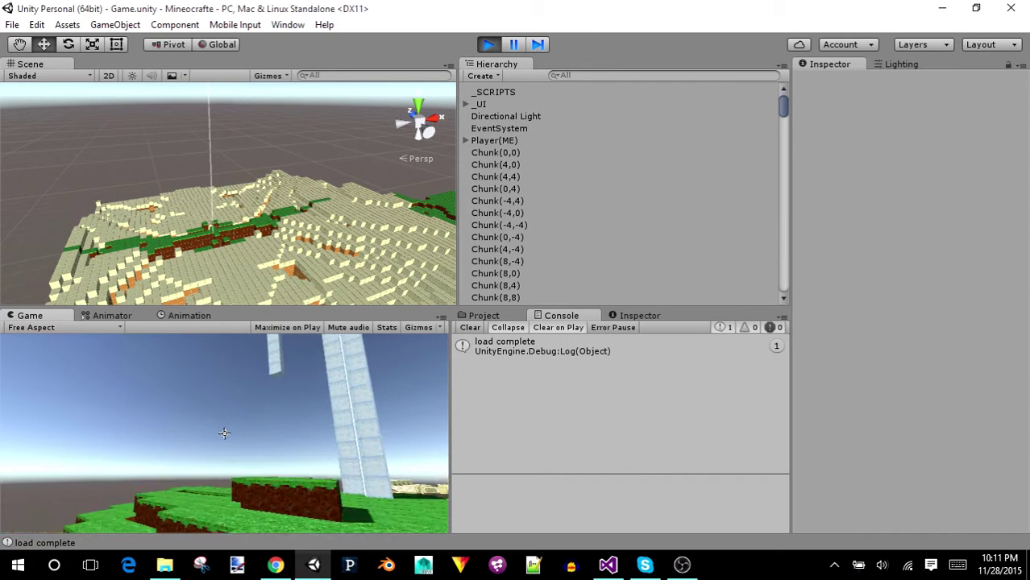
{"action": "mouse_move", "coordinate": [228, 180]}
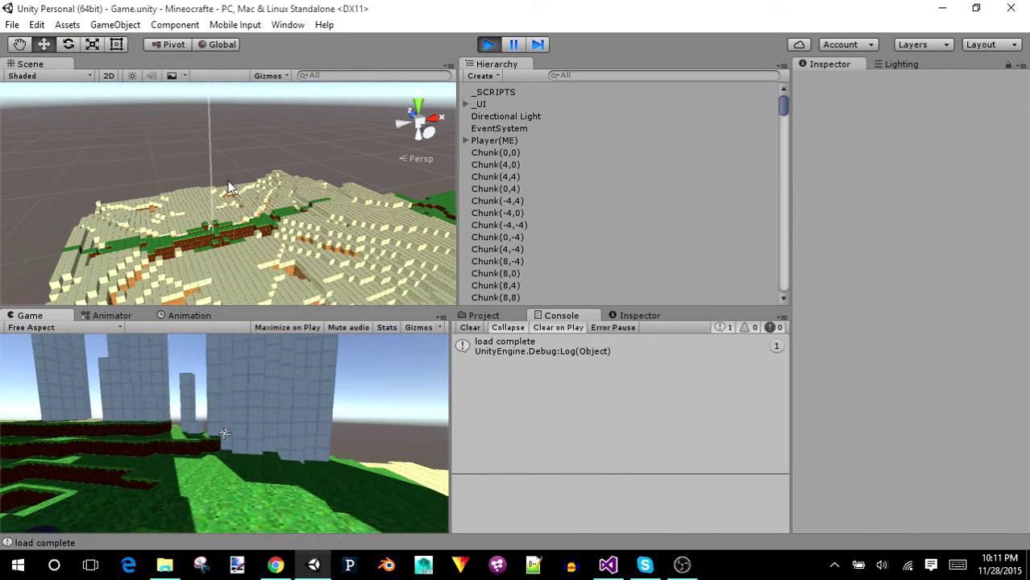
- Pause the game, move the Scene camera over the pillars, then pull back to see the world
{"action": "key", "text": "Escape"}
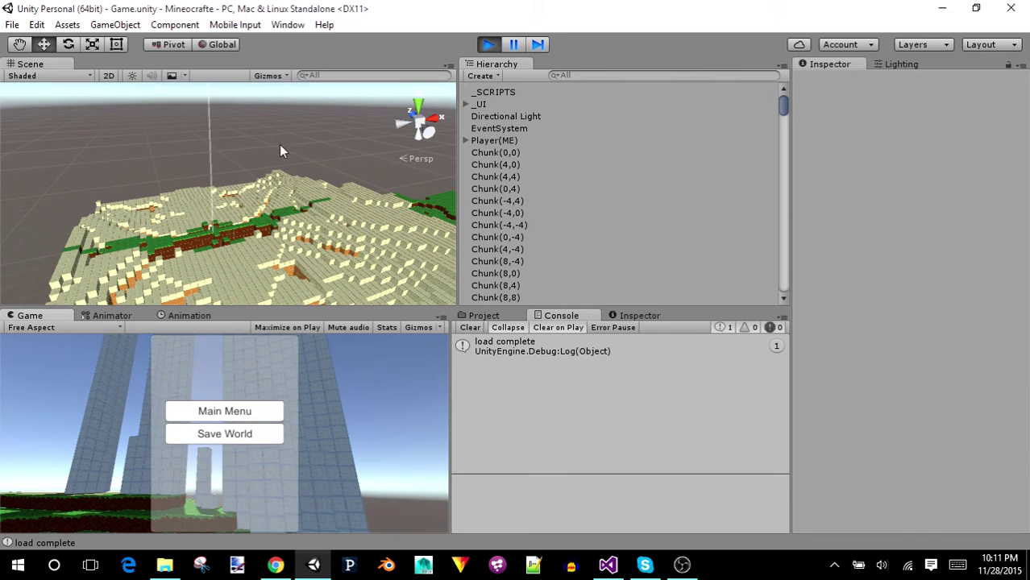
{"action": "mouse_move", "coordinate": [359, 220]}
{"action": "middle_mouse_down"}
{"action": "mouse_move", "coordinate": [259, 109]}
{"action": "mouse_move", "coordinate": [301, 256]}
{"action": "middle_mouse_up"}
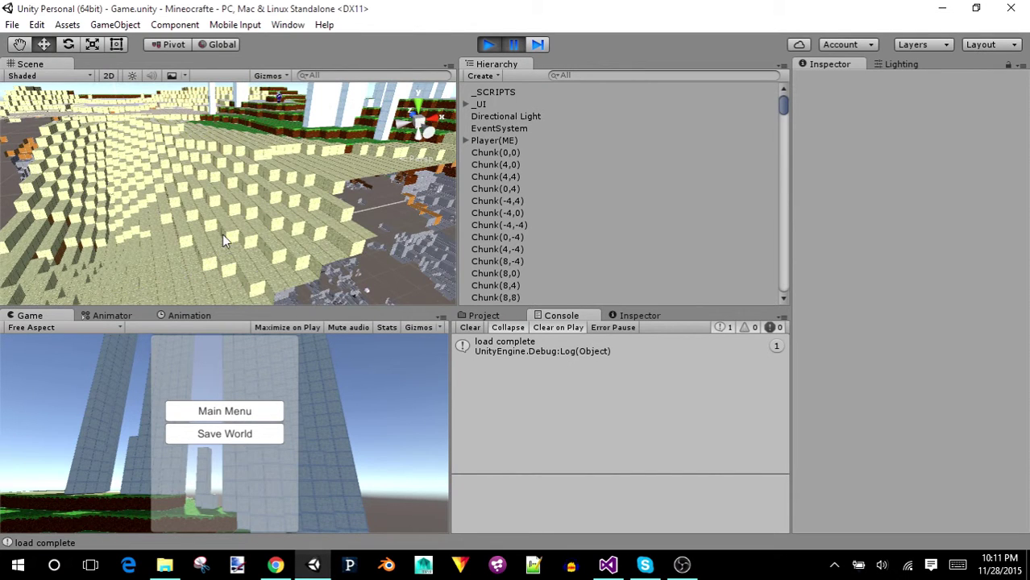
{"action": "middle_click_drag", "start_coordinate": [286, 244], "coordinate": [258, 83]}
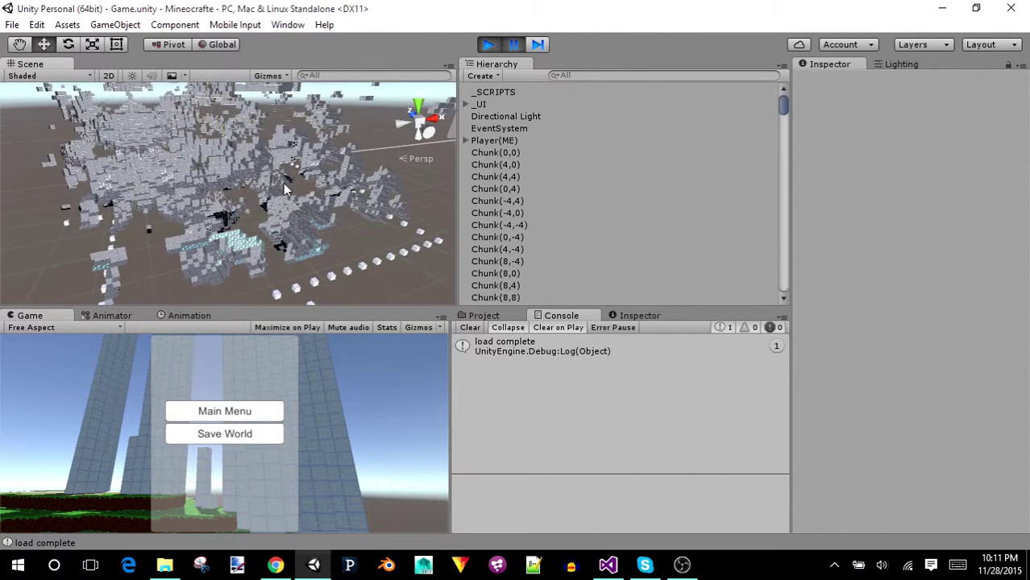
{"action": "scroll", "coordinate": [284, 174], "scroll_direction": "up", "scroll_amount": 3}
{"action": "scroll", "coordinate": [286, 197], "scroll_direction": "up", "scroll_amount": 3}
{"action": "scroll", "coordinate": [285, 199], "scroll_direction": "up", "scroll_amount": 3}
{"action": "scroll", "coordinate": [286, 199], "scroll_direction": "up", "scroll_amount": 3}
- Push the Scene camera into the underground stone walls and tilt it down onto the dark floor
{"action": "mouse_move", "coordinate": [287, 201]}
{"action": "middle_mouse_down"}
{"action": "mouse_move", "coordinate": [185, 210]}
{"action": "mouse_move", "coordinate": [241, 188]}
{"action": "mouse_move", "coordinate": [271, 133]}
{"action": "middle_mouse_up"}
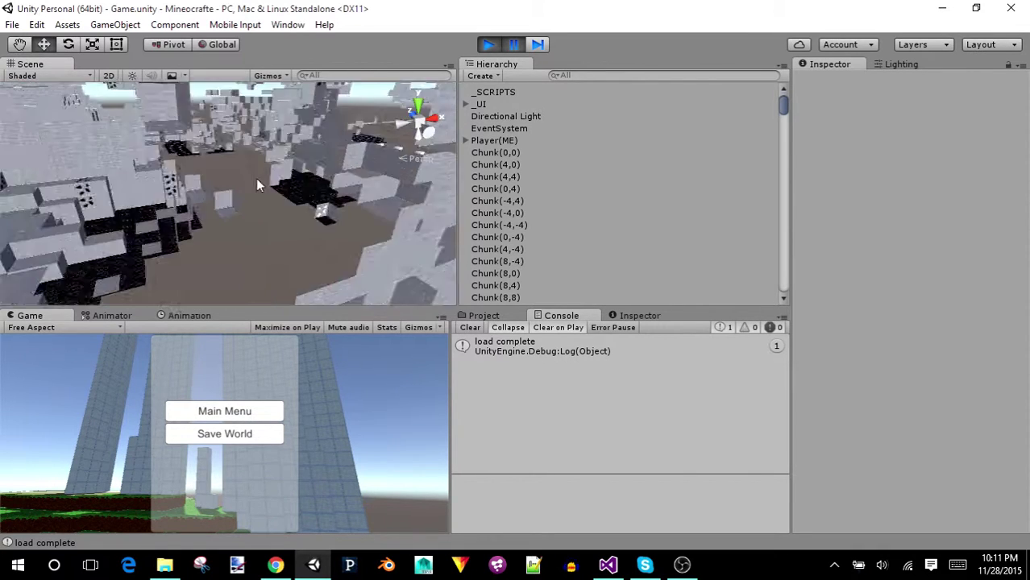
{"action": "mouse_move", "coordinate": [275, 169]}
{"action": "middle_mouse_down"}
{"action": "mouse_move", "coordinate": [300, 169]}
{"action": "mouse_move", "coordinate": [314, 191]}
{"action": "mouse_move", "coordinate": [405, 236]}
{"action": "mouse_move", "coordinate": [293, 136]}
{"action": "mouse_move", "coordinate": [230, 132]}
{"action": "mouse_move", "coordinate": [58, 149]}
{"action": "mouse_move", "coordinate": [86, 202]}
{"action": "mouse_move", "coordinate": [157, 238]}
{"action": "mouse_move", "coordinate": [335, 263]}
{"action": "mouse_move", "coordinate": [292, 168]}
{"action": "mouse_move", "coordinate": [275, 152]}
{"action": "mouse_move", "coordinate": [244, 229]}
{"action": "middle_mouse_up"}
{"action": "scroll", "coordinate": [314, 191], "scroll_direction": "up", "scroll_amount": 5}
{"action": "scroll", "coordinate": [272, 153], "scroll_direction": "up", "scroll_amount": 3}
{"action": "scroll", "coordinate": [244, 229], "scroll_direction": "up", "scroll_amount": 5}
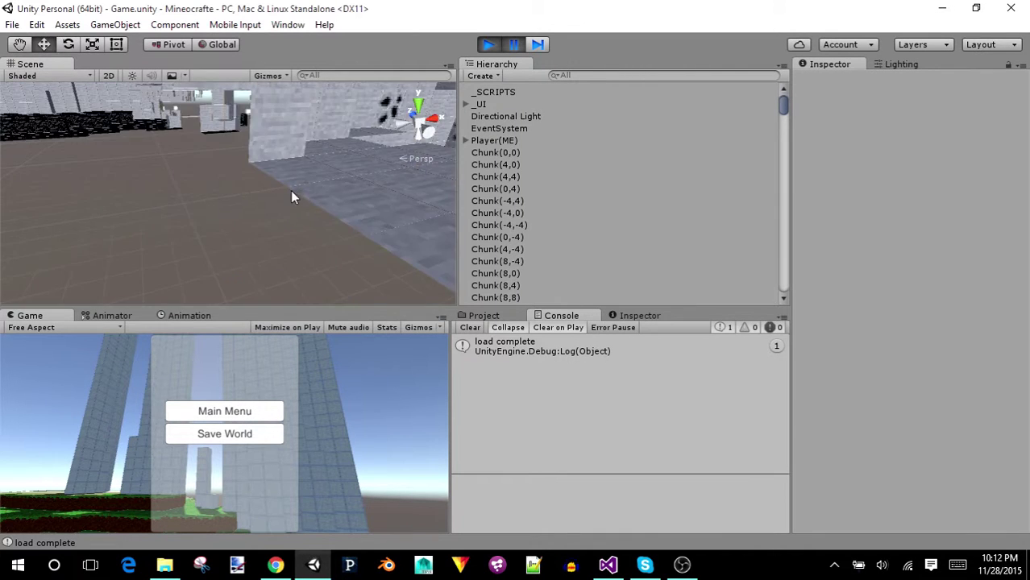
{"action": "middle_click_drag", "start_coordinate": [291, 195], "coordinate": [269, 208]}
{"action": "mouse_move", "coordinate": [239, 137]}
{"action": "right_mouse_down"}
{"action": "mouse_move", "coordinate": [15, 187]}
{"action": "mouse_move", "coordinate": [198, 266]}
{"action": "right_mouse_up"}
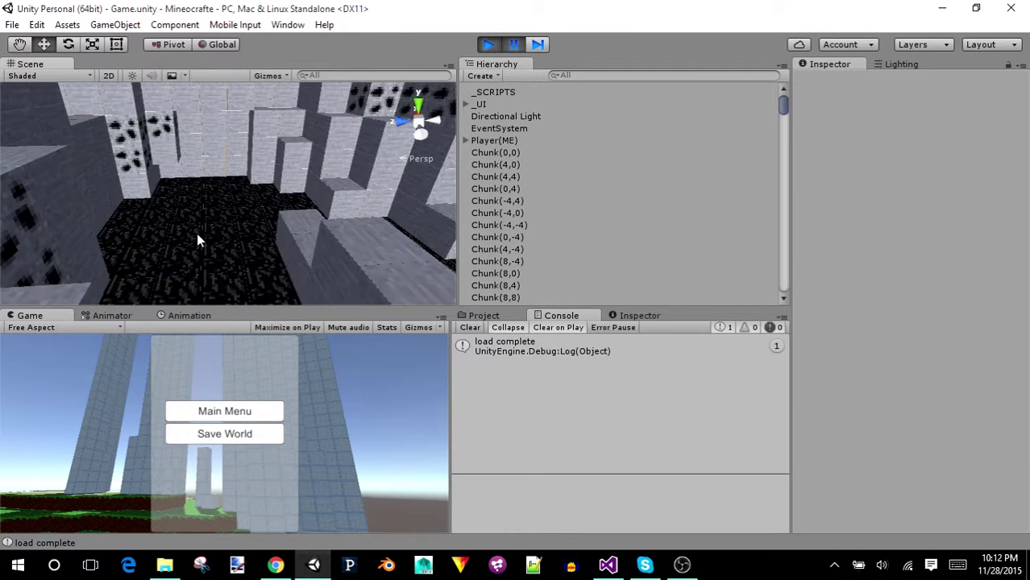
{"action": "right_click_drag", "start_coordinate": [198, 267], "coordinate": [200, 235]}
- Lift the Scene camera off the dark floor to a distant view of the whole terrain chunk
{"action": "middle_click_drag", "start_coordinate": [305, 186], "coordinate": [293, 165]}
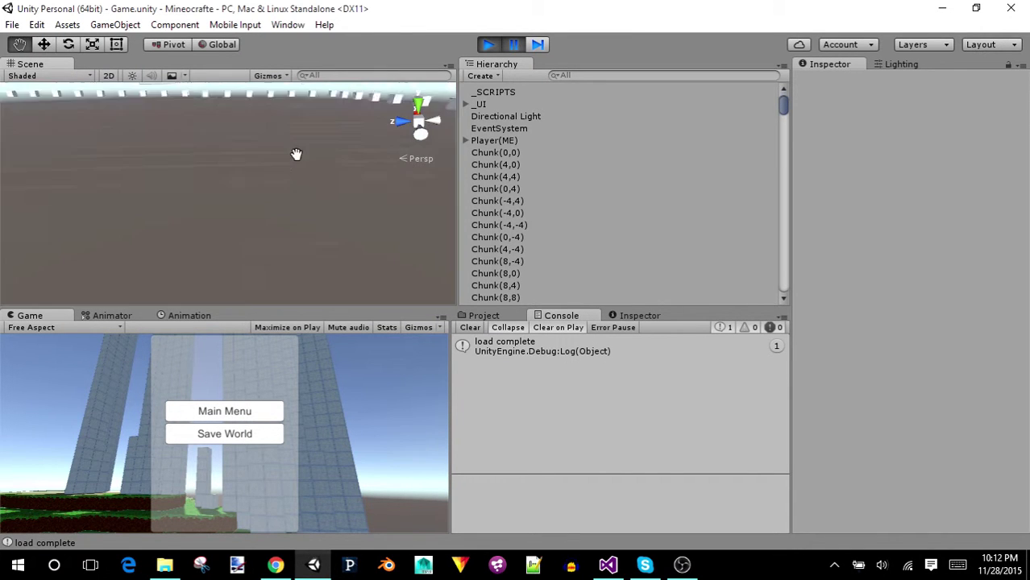
{"action": "mouse_move", "coordinate": [201, 202]}
{"action": "middle_mouse_down"}
{"action": "mouse_move", "coordinate": [213, 155]}
{"action": "mouse_move", "coordinate": [218, 234]}
{"action": "mouse_move", "coordinate": [194, 266]}
{"action": "middle_mouse_up"}
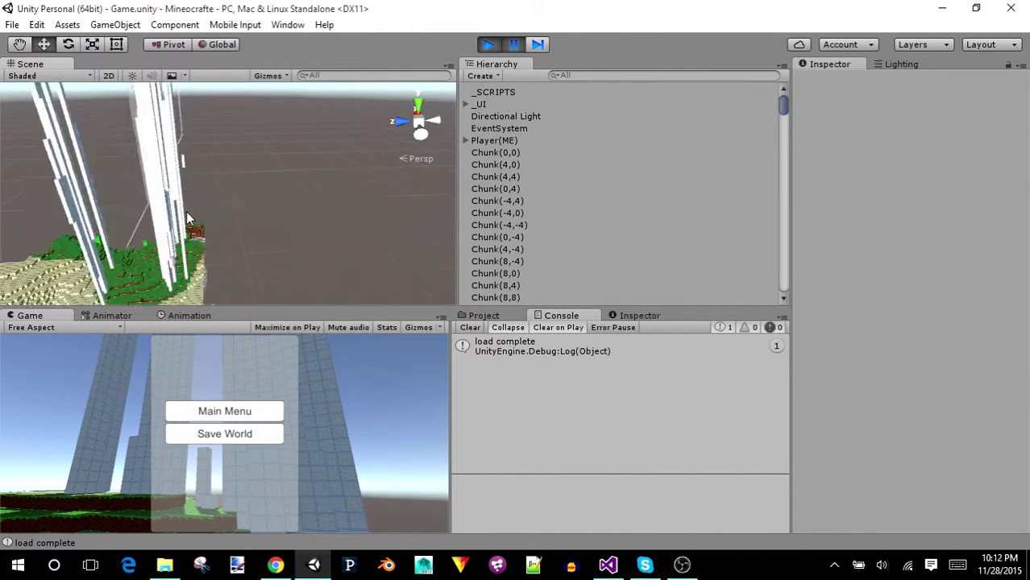
{"action": "middle_click_drag", "start_coordinate": [200, 214], "coordinate": [232, 243]}
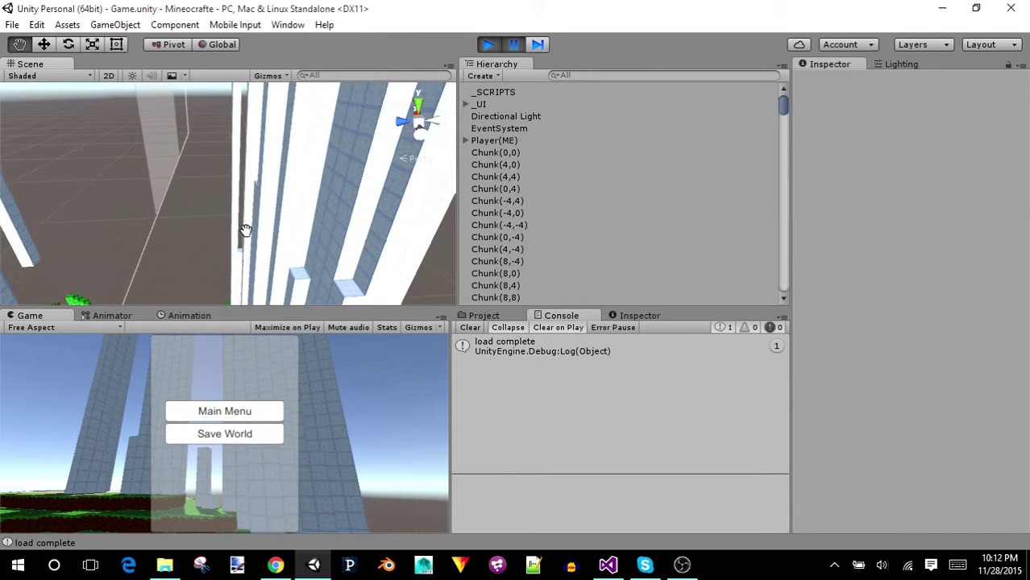
{"action": "scroll", "coordinate": [232, 242], "scroll_direction": "down", "scroll_amount": 3}
{"action": "scroll", "coordinate": [231, 241], "scroll_direction": "down", "scroll_amount": 3}
{"action": "scroll", "coordinate": [229, 241], "scroll_direction": "down", "scroll_amount": 3}
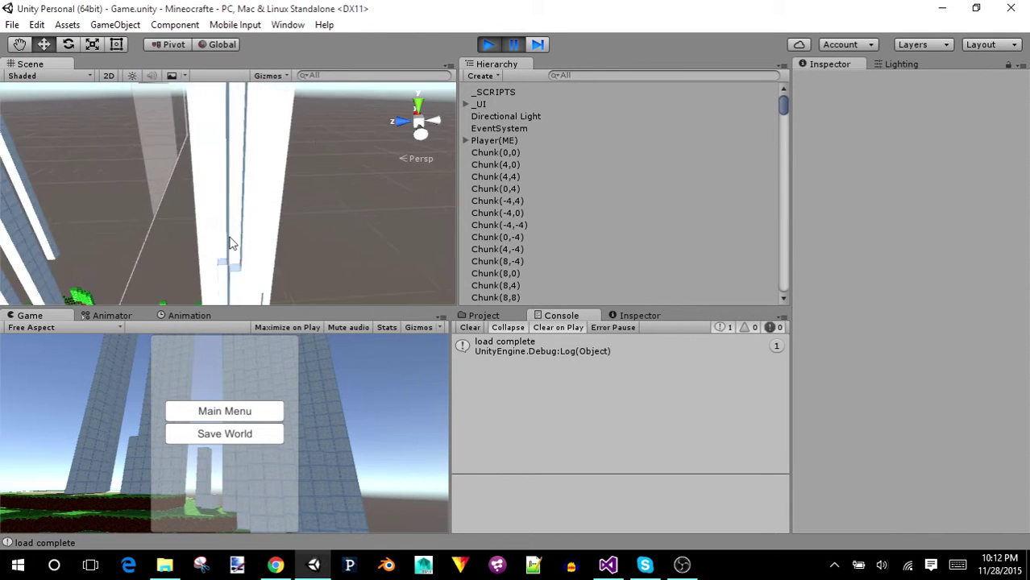
{"action": "scroll", "coordinate": [218, 210], "scroll_direction": "down", "scroll_amount": 3}
- Pan and zoom across the chunk to inspect the stone and orange ore layers beneath it
{"action": "mouse_move", "coordinate": [254, 141]}
{"action": "middle_mouse_down"}
{"action": "mouse_move", "coordinate": [275, 139]}
{"action": "mouse_move", "coordinate": [250, 171]}
{"action": "middle_mouse_up"}
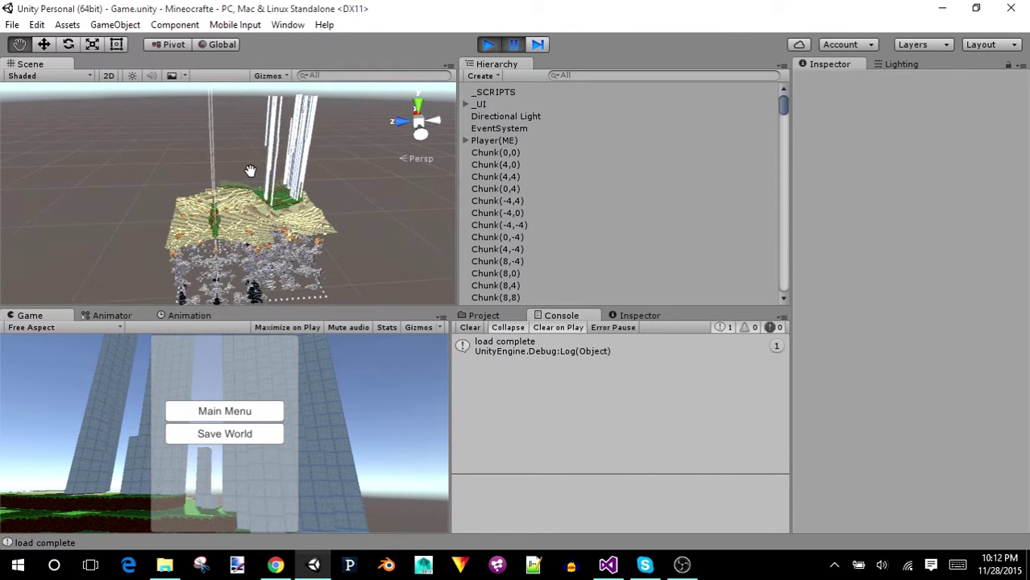
{"action": "scroll", "coordinate": [246, 157], "scroll_direction": "up", "scroll_amount": 2}
{"action": "scroll", "coordinate": [233, 145], "scroll_direction": "up", "scroll_amount": 2}
{"action": "scroll", "coordinate": [209, 121], "scroll_direction": "up", "scroll_amount": 3}
{"action": "middle_click_drag", "start_coordinate": [204, 118], "coordinate": [179, 165]}
{"action": "mouse_move", "coordinate": [234, 133]}
{"action": "middle_mouse_down"}
{"action": "mouse_move", "coordinate": [232, 184]}
{"action": "mouse_move", "coordinate": [200, 224]}
{"action": "middle_mouse_up"}
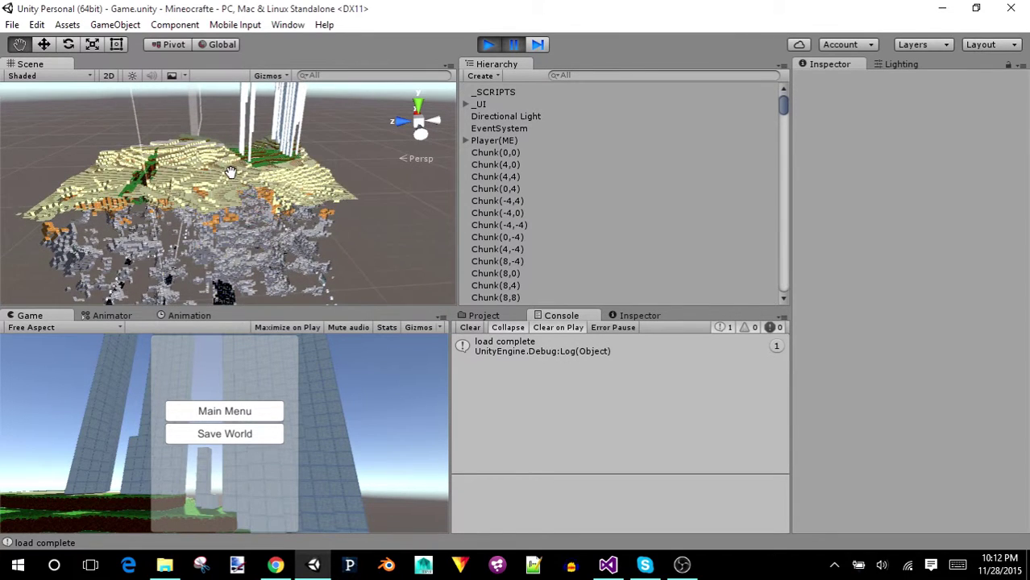
{"action": "scroll", "coordinate": [233, 178], "scroll_direction": "up", "scroll_amount": 3}
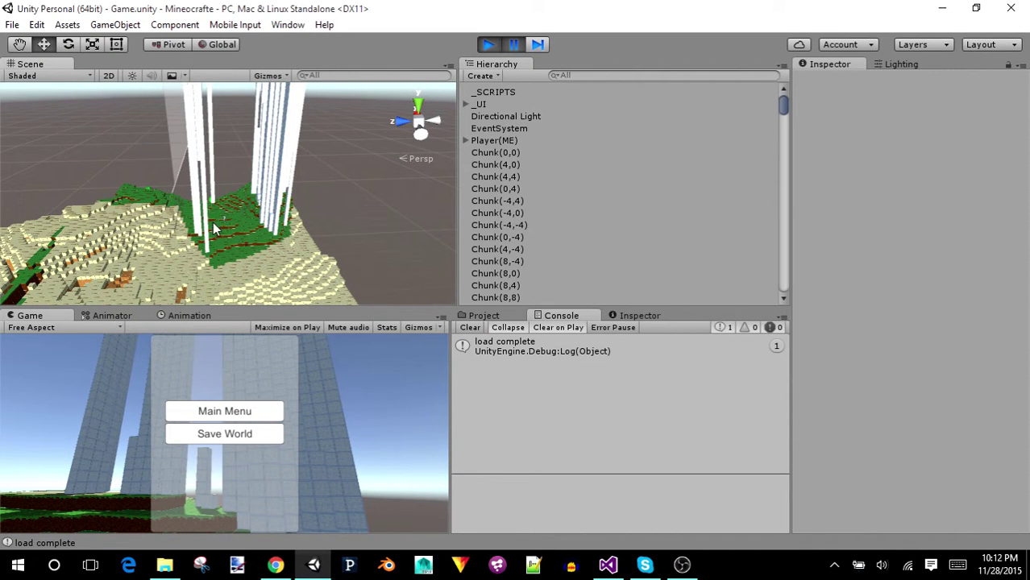
{"action": "scroll", "coordinate": [207, 232], "scroll_direction": "up", "scroll_amount": 3}
{"action": "scroll", "coordinate": [209, 231], "scroll_direction": "up", "scroll_amount": 3}
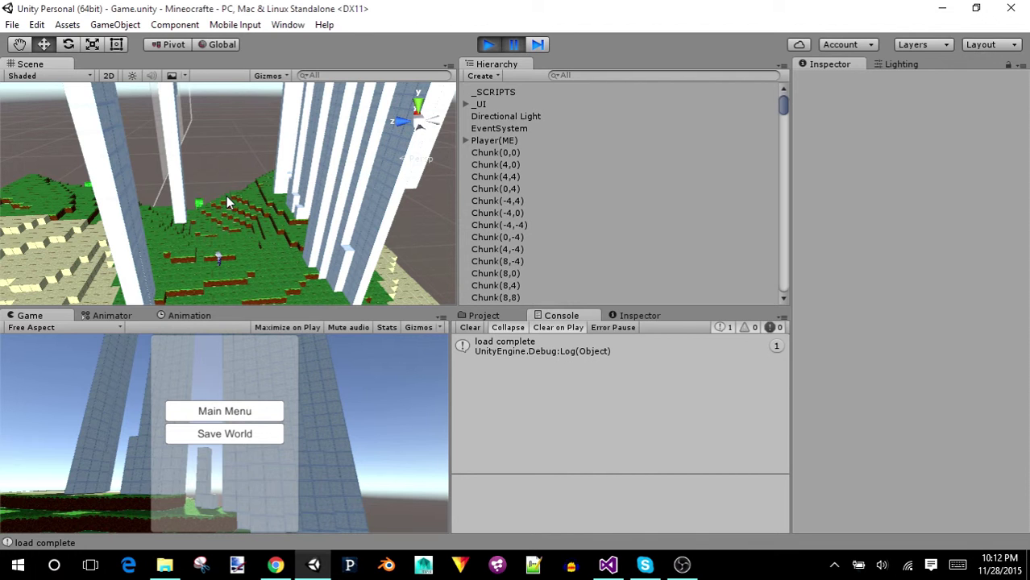
{"action": "scroll", "coordinate": [224, 196], "scroll_direction": "down", "scroll_amount": 5}
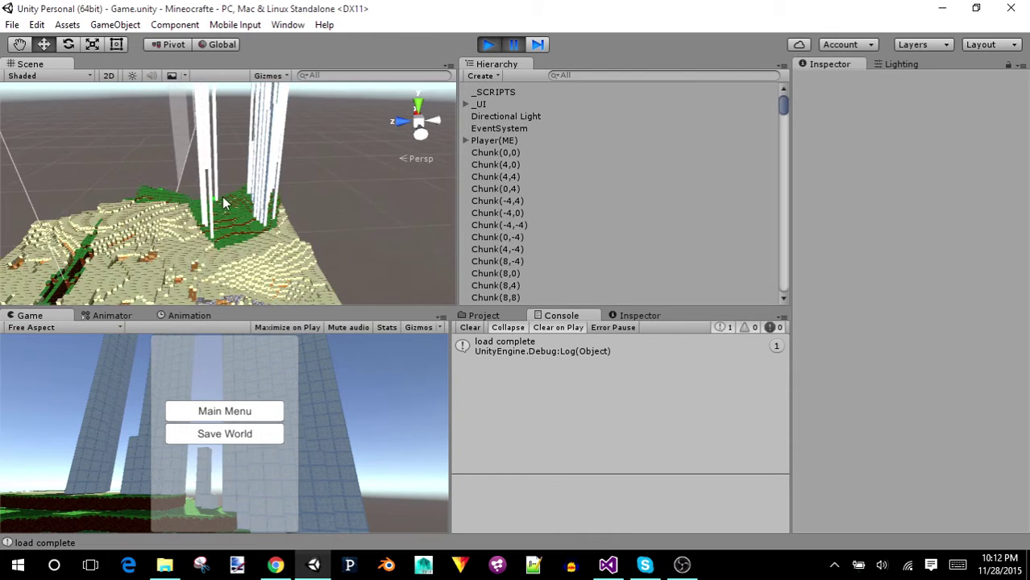
{"action": "scroll", "coordinate": [222, 193], "scroll_direction": "down", "scroll_amount": 5}
- Zoom back in on the grass steps around the white pillars
{"action": "middle_click_drag", "start_coordinate": [195, 216], "coordinate": [202, 173]}
{"action": "scroll", "coordinate": [201, 173], "scroll_direction": "up", "scroll_amount": 5}
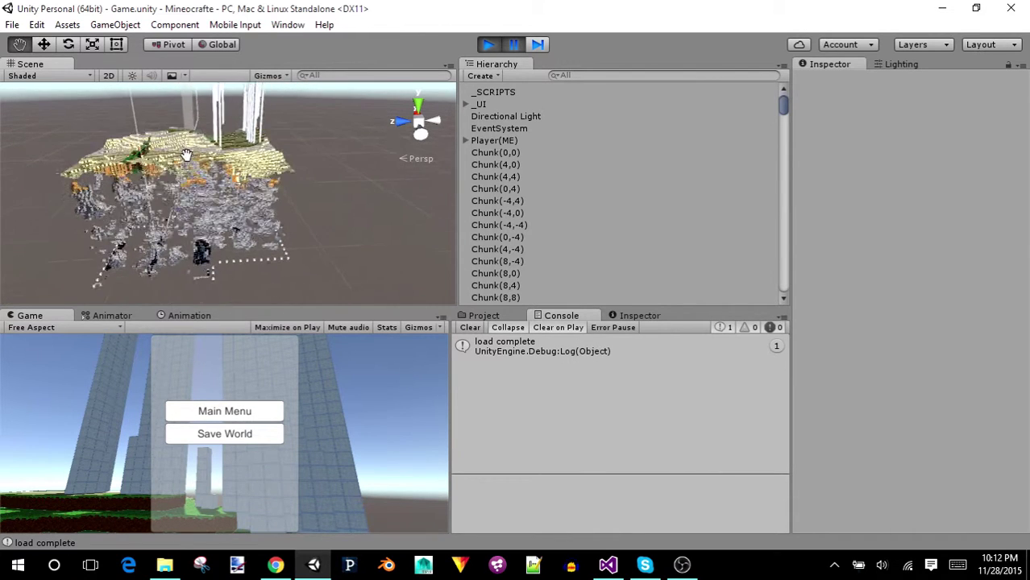
{"action": "scroll", "coordinate": [181, 207], "scroll_direction": "up", "scroll_amount": 3}
{"action": "scroll", "coordinate": [181, 206], "scroll_direction": "up", "scroll_amount": 5}
{"action": "mouse_move", "coordinate": [181, 206]}
{"action": "middle_mouse_down"}
{"action": "mouse_move", "coordinate": [297, 196]}
{"action": "mouse_move", "coordinate": [184, 152]}
{"action": "mouse_move", "coordinate": [167, 252]}
{"action": "mouse_move", "coordinate": [228, 172]}
{"action": "middle_mouse_up"}
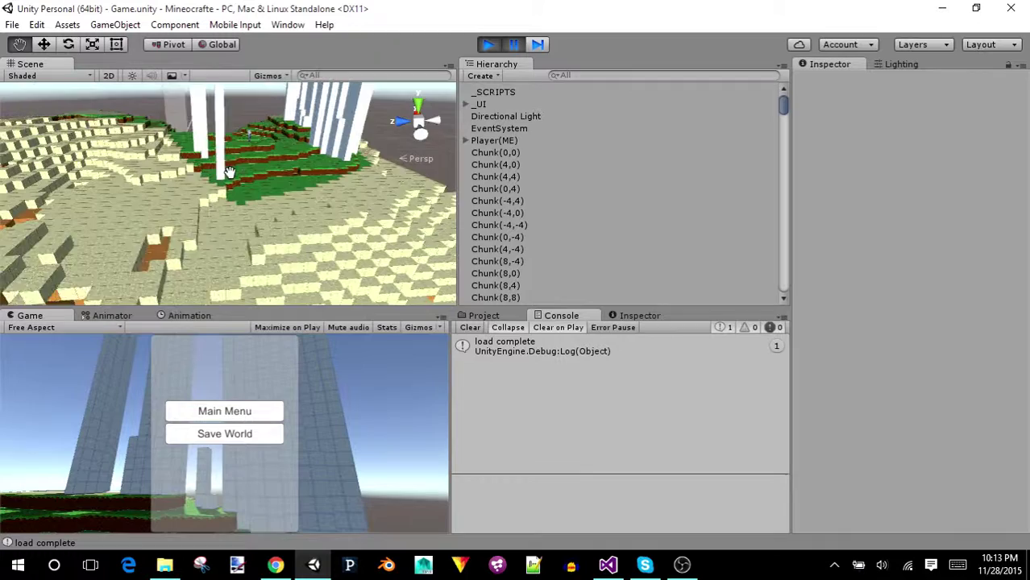
{"action": "scroll", "coordinate": [242, 173], "scroll_direction": "down", "scroll_amount": 5}
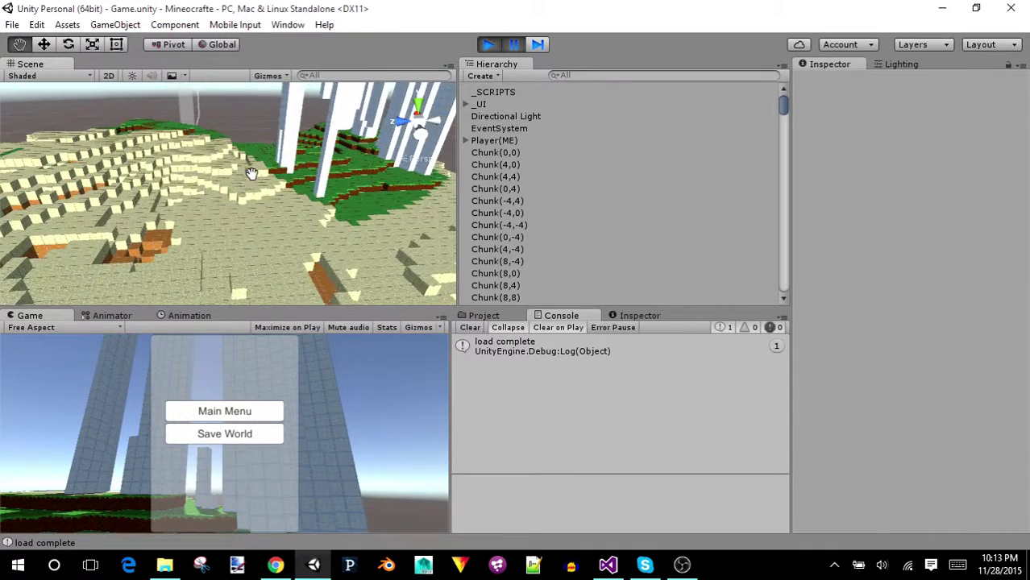
{"action": "scroll", "coordinate": [252, 174], "scroll_direction": "down", "scroll_amount": 5}
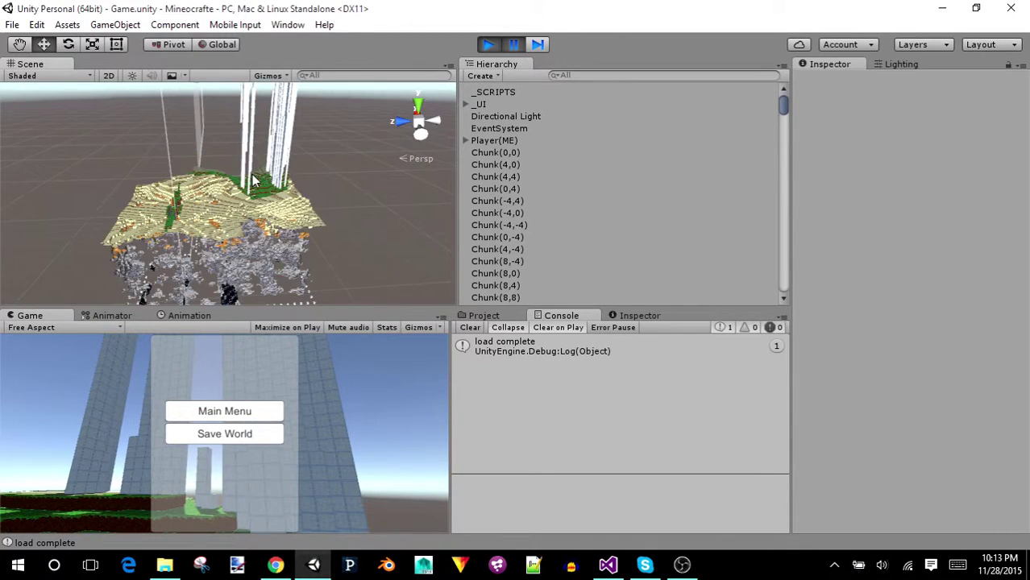
{"action": "scroll", "coordinate": [252, 174], "scroll_direction": "up", "scroll_amount": 3}
{"action": "scroll", "coordinate": [252, 174], "scroll_direction": "up", "scroll_amount": 3}
{"action": "scroll", "coordinate": [249, 175], "scroll_direction": "up", "scroll_amount": 3}
{"action": "scroll", "coordinate": [226, 179], "scroll_direction": "up", "scroll_amount": 3}
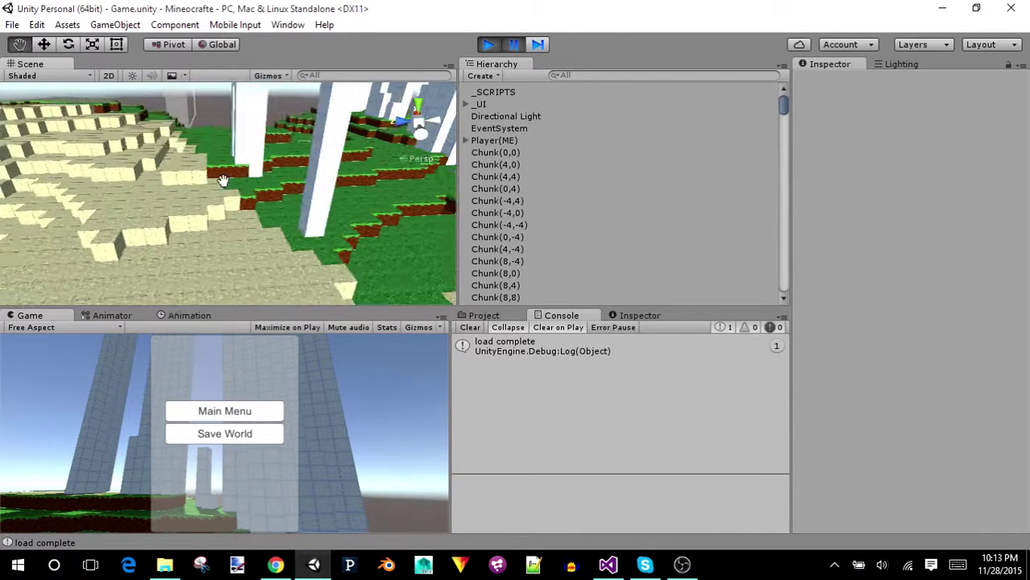